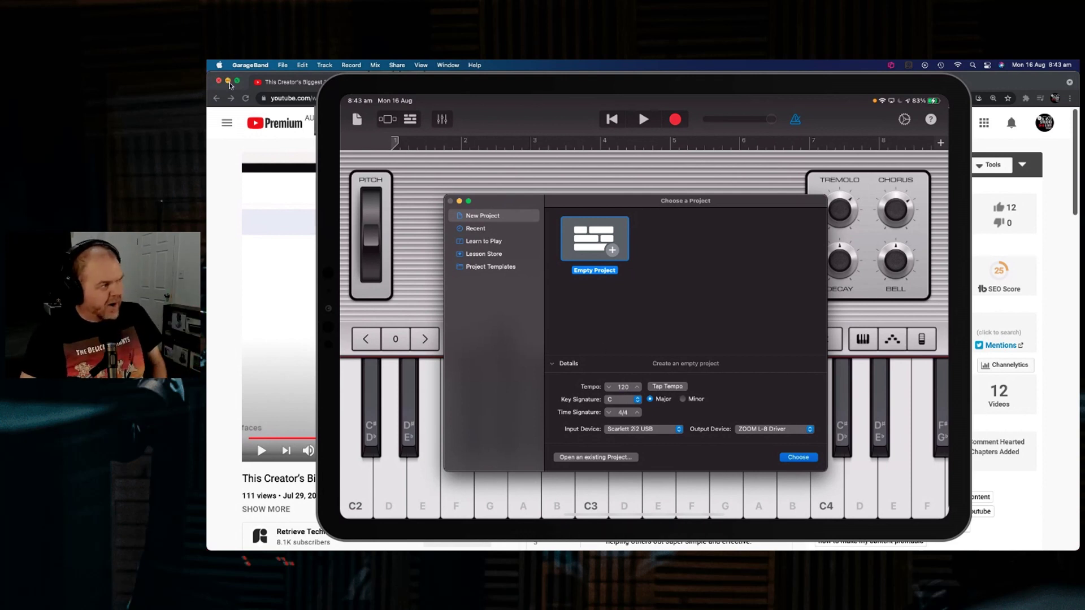
Minimize the browser and tap out the project tempo until it reads 114
click(227, 82)
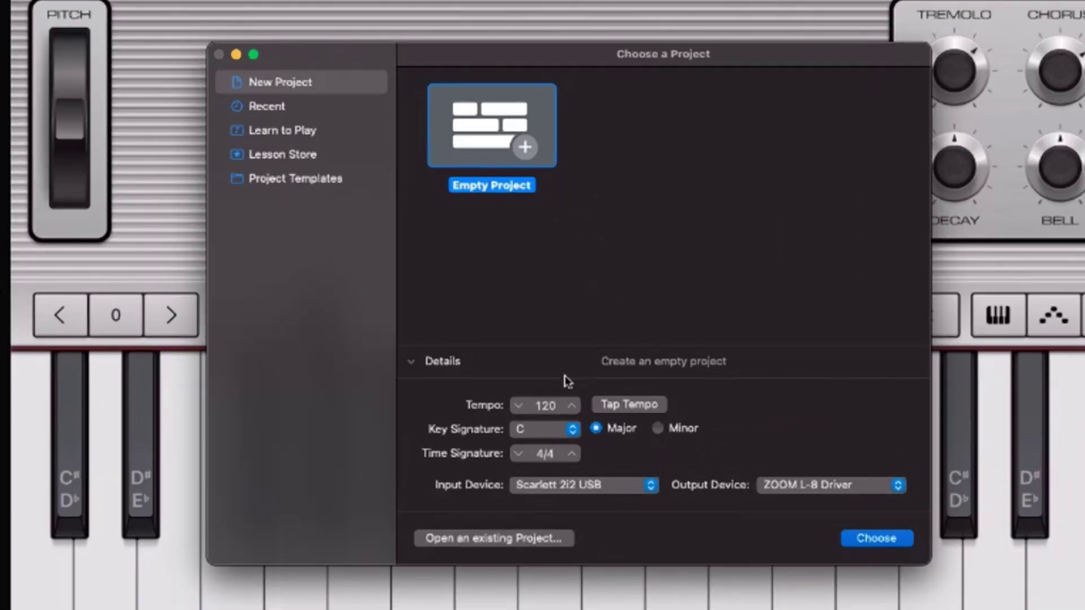
click(572, 406)
click(520, 406)
click(650, 407)
click(648, 411)
click(650, 406)
click(647, 408)
click(647, 408)
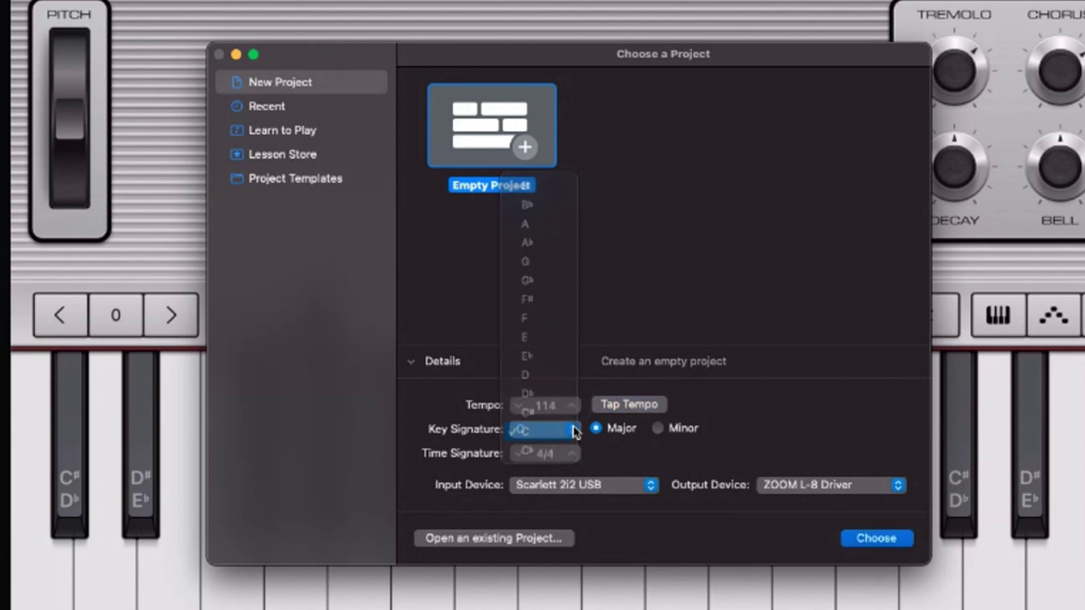
Set the key signature to G major and return the time signature to 4/4
click(575, 430)
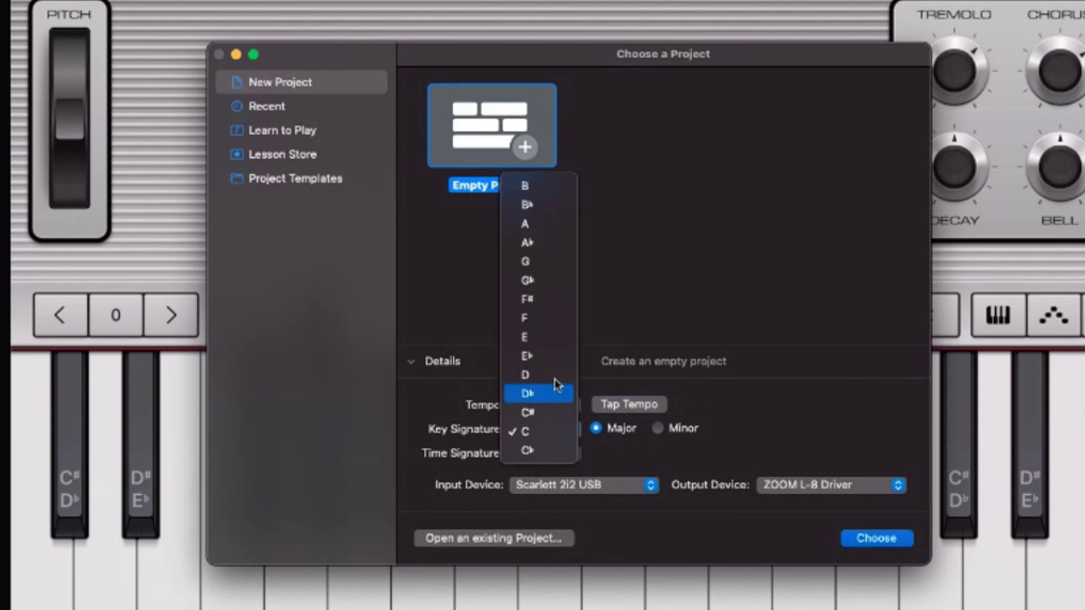
click(555, 261)
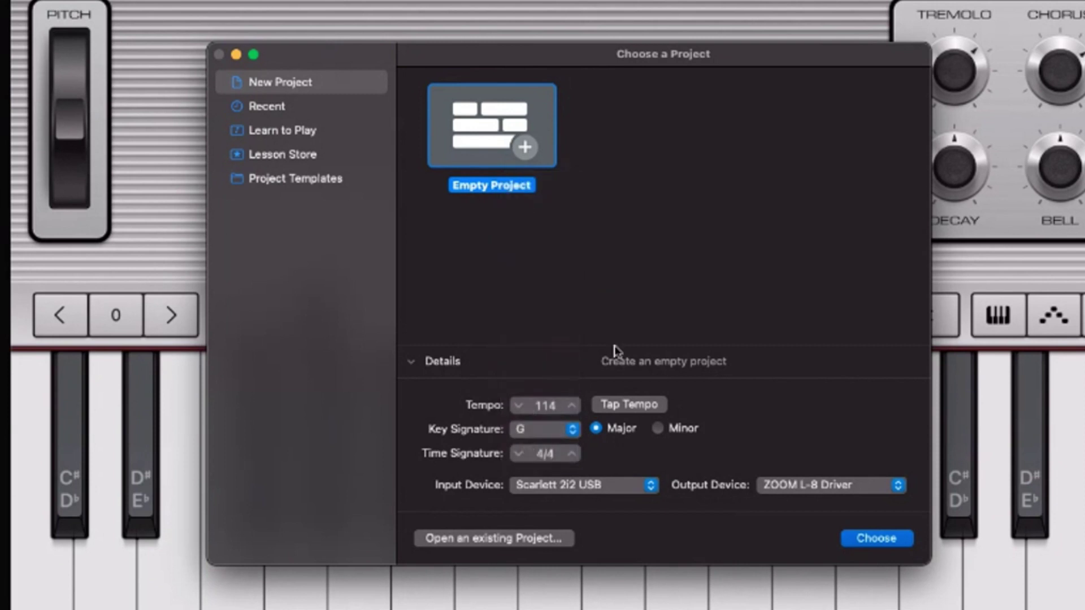
click(572, 453)
click(518, 454)
click(519, 454)
click(572, 454)
click(519, 453)
click(519, 454)
click(637, 486)
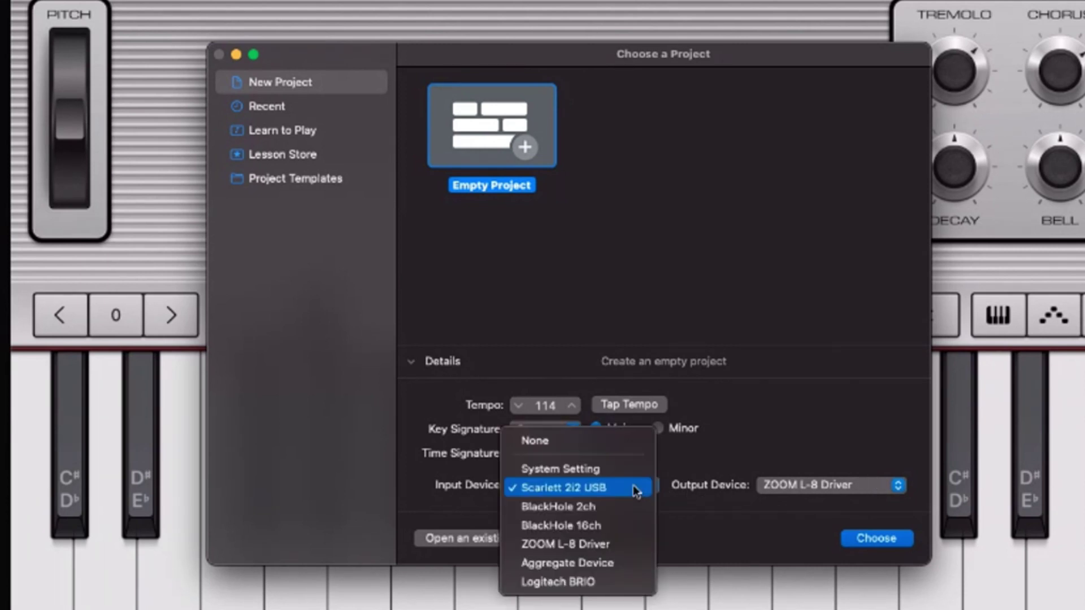
click(765, 448)
click(893, 485)
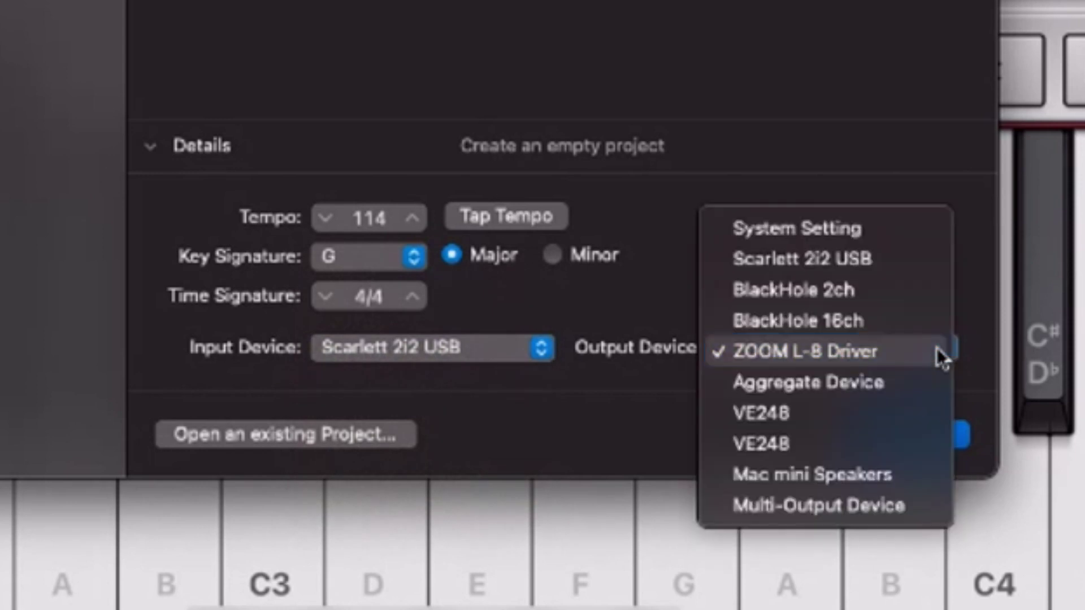
click(936, 348)
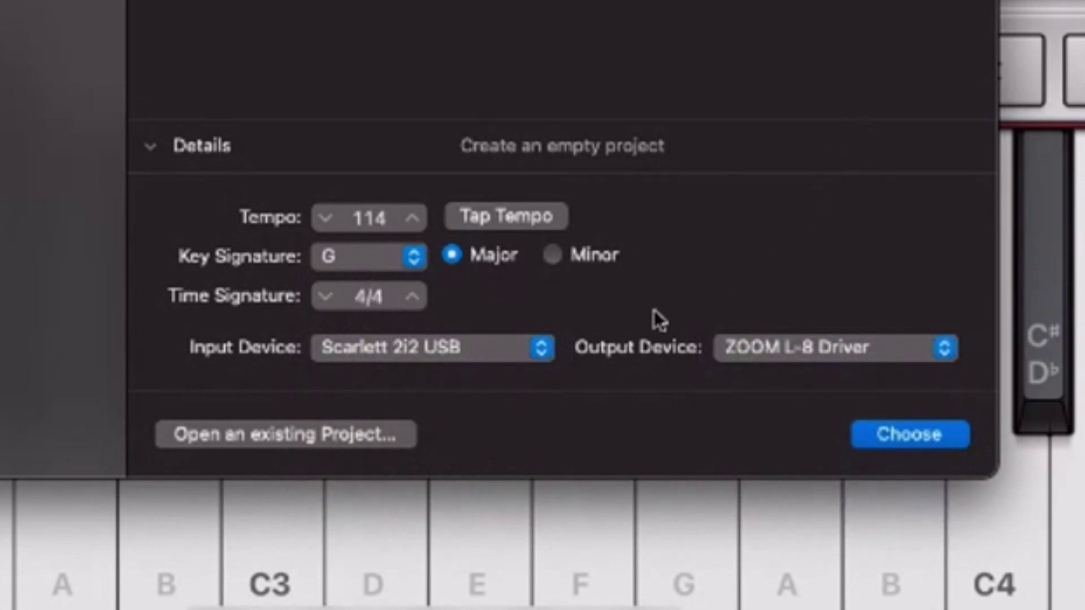
click(534, 352)
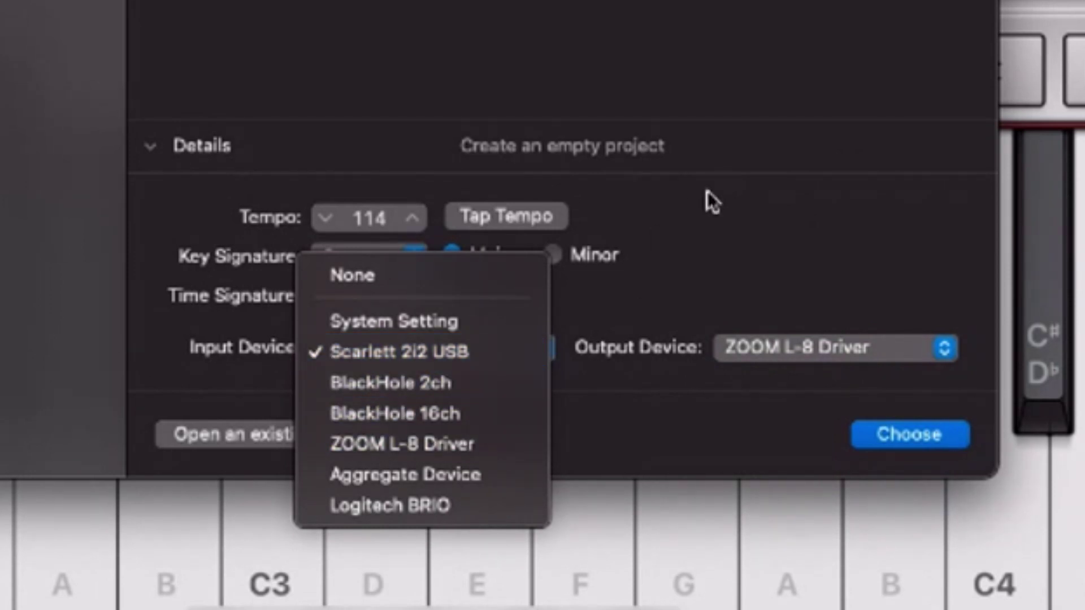
click(728, 201)
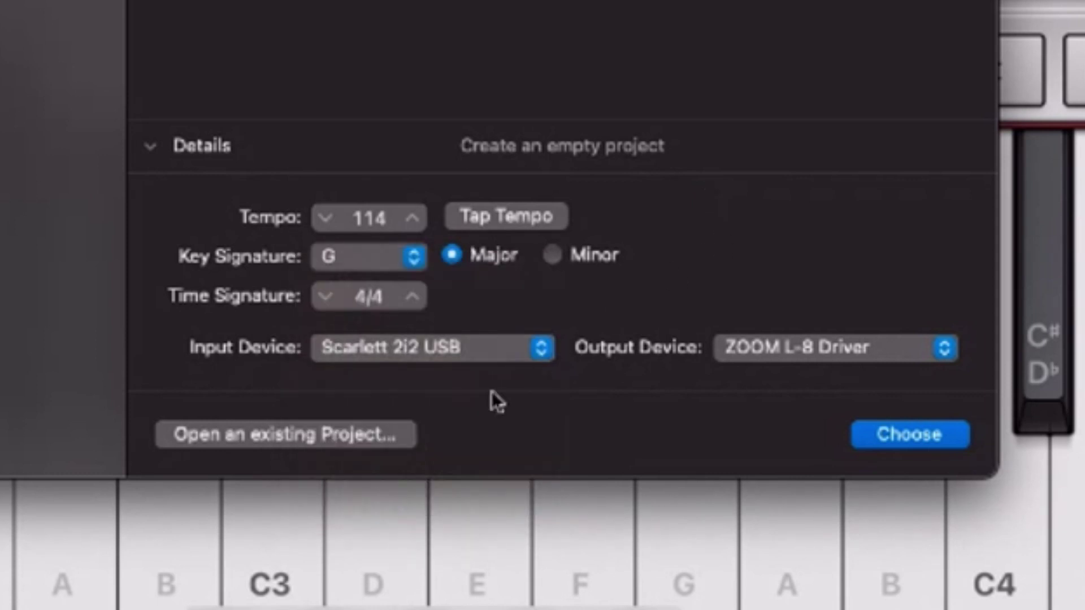
click(470, 350)
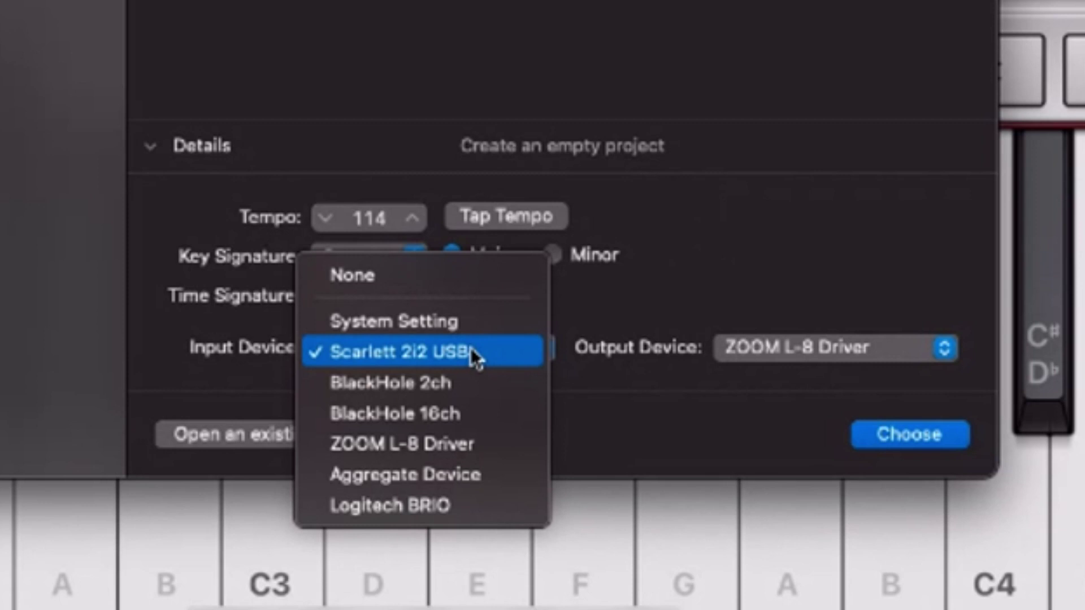
click(741, 272)
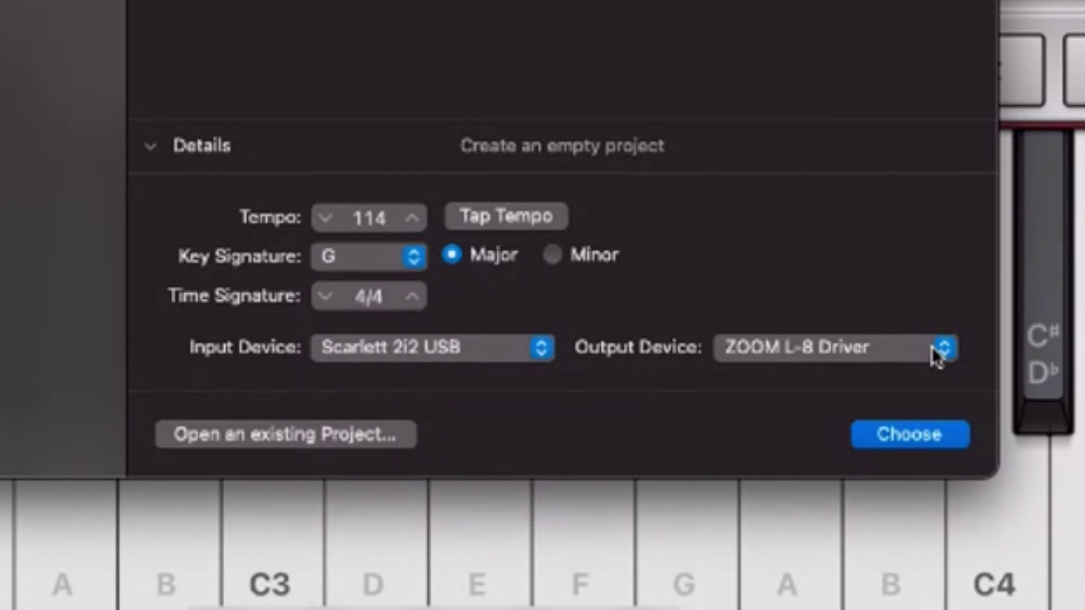
click(542, 349)
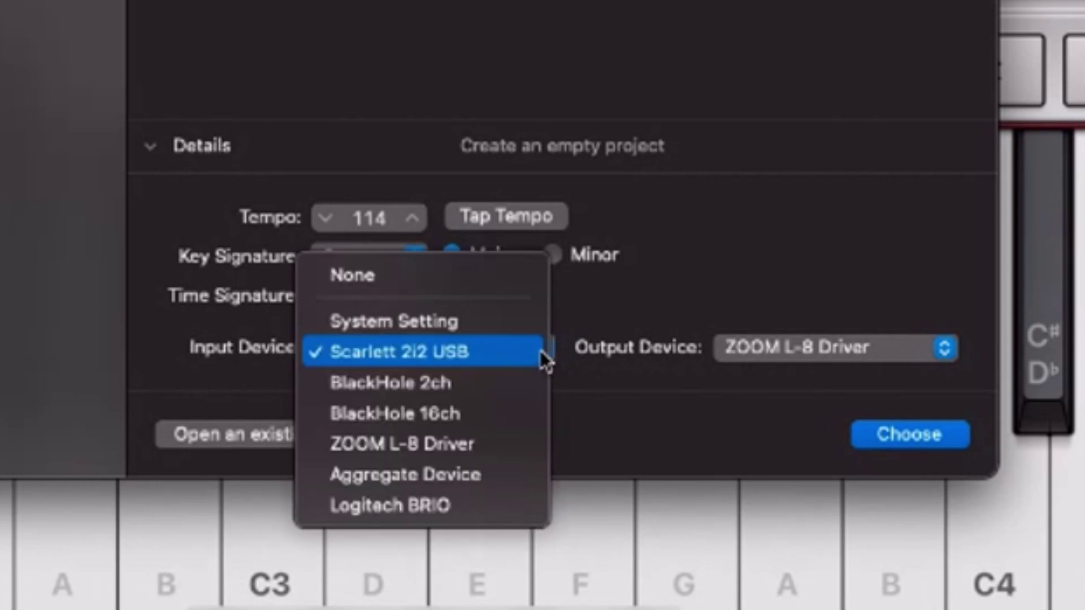
click(740, 281)
click(932, 351)
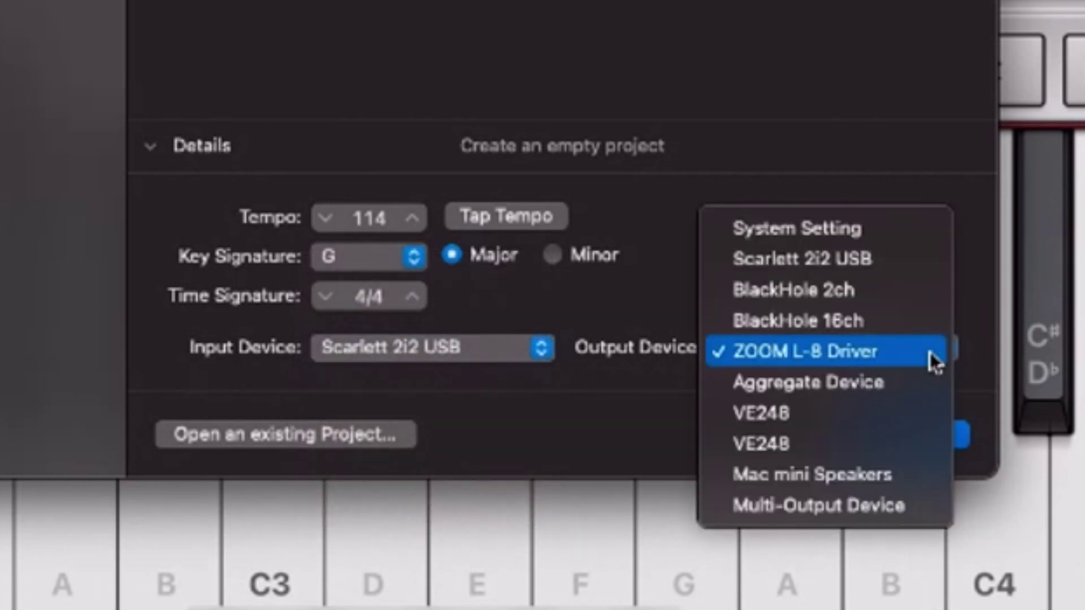
click(844, 85)
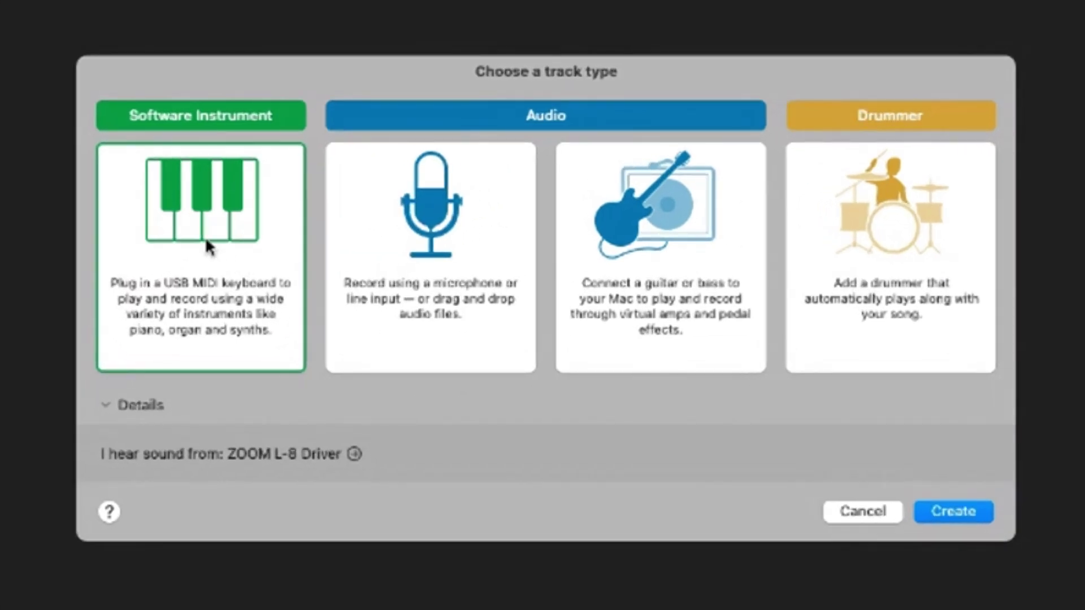
Compare the track types, then create a Software Instrument track (Classic Electric Piano)
click(413, 224)
click(707, 218)
click(927, 218)
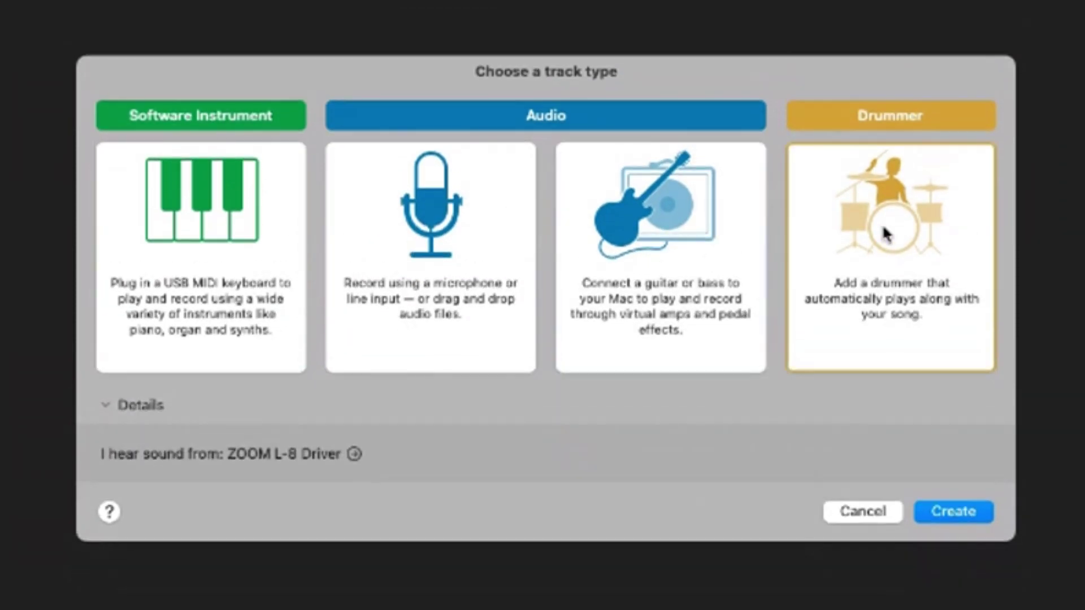
click(684, 243)
click(430, 215)
click(215, 220)
click(413, 276)
click(248, 276)
click(964, 511)
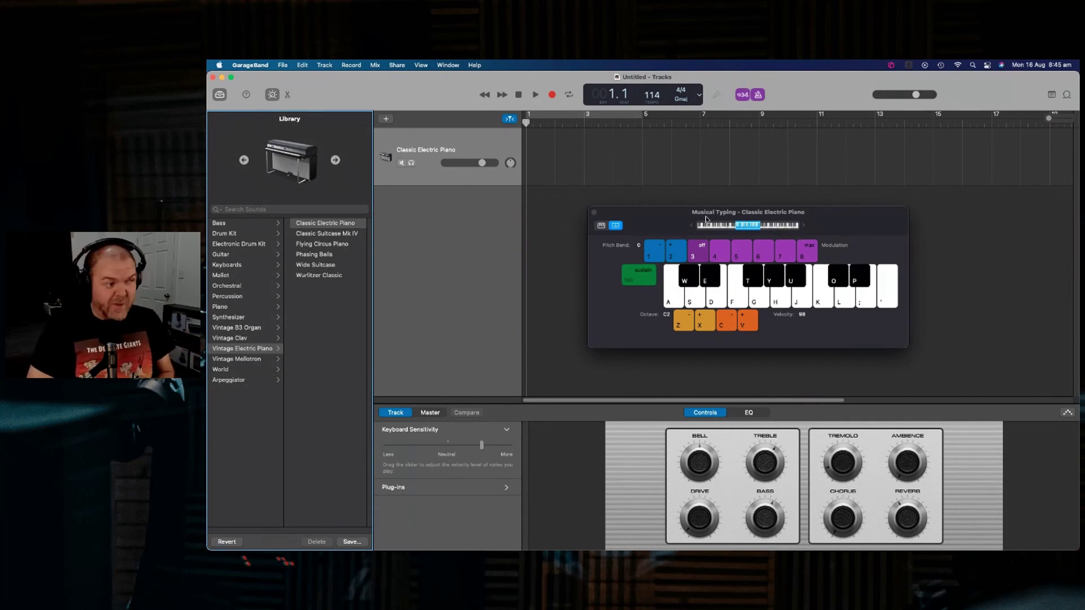
Play a short run of electric piano notes with the A, S, D, F and G keys
click(677, 308)
key(d)
key(f)
key(g)
key(f)
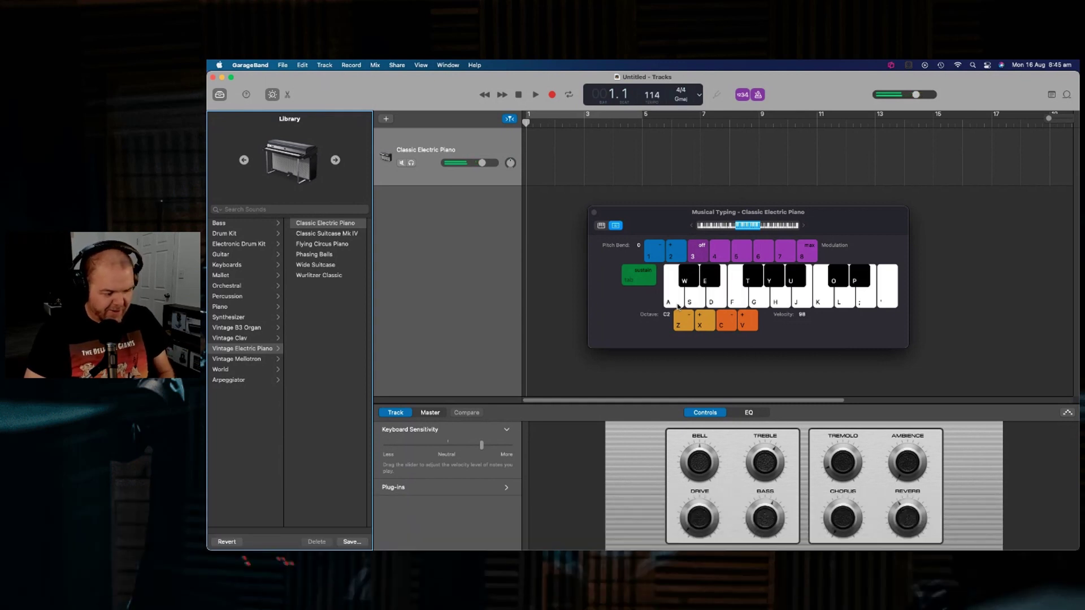
key(a)
key(s)
key(d)
key(g)
key(f)
key(a)
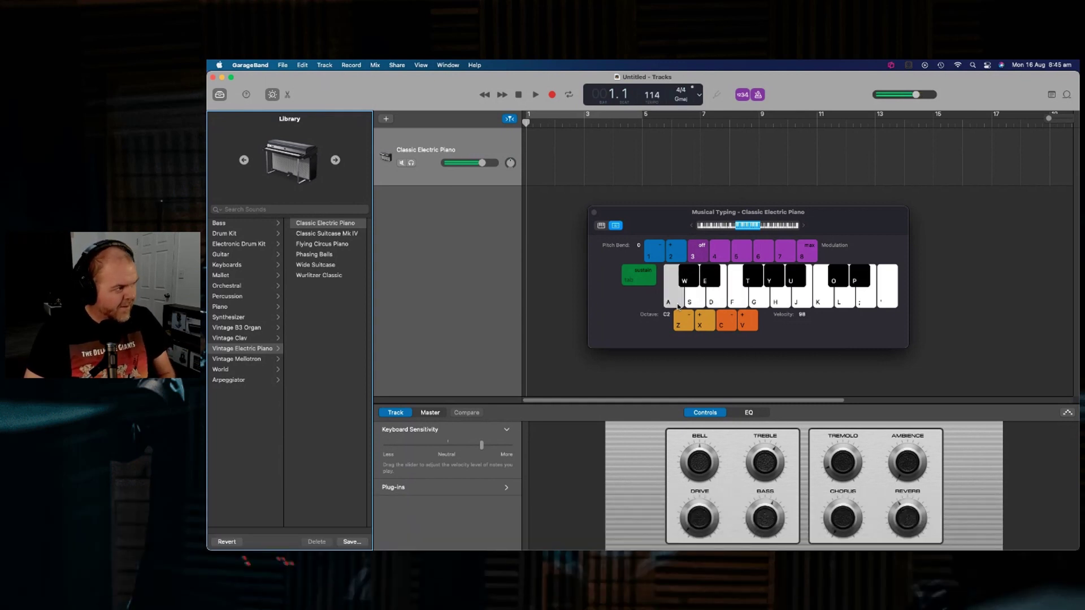
key(a)
key(a)
key(d)
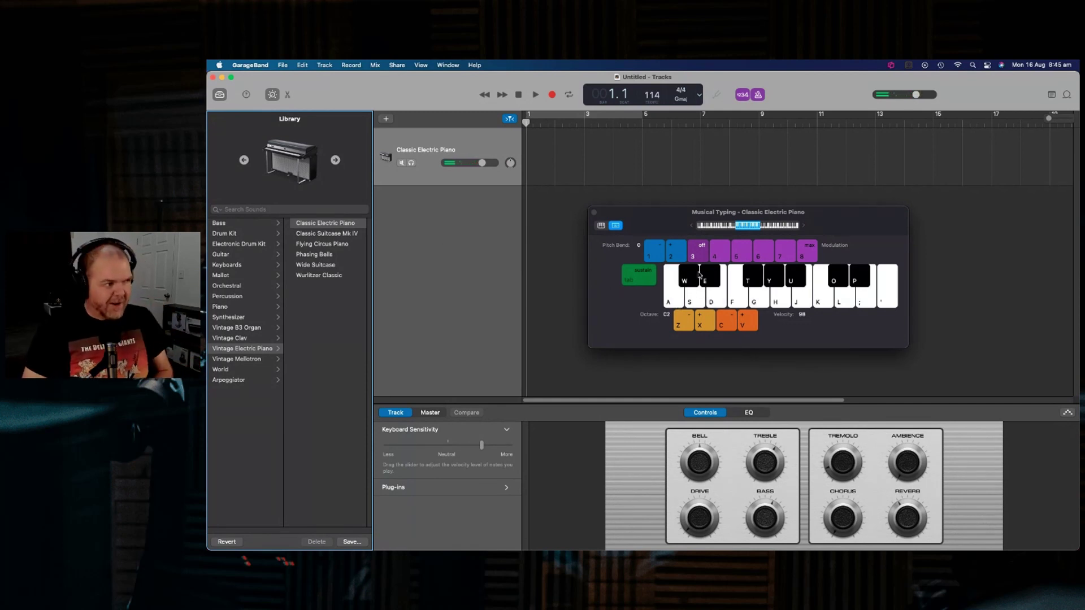
Close the Musical Typing keyboard, reopen it with Cmd-K, and close it again
click(595, 213)
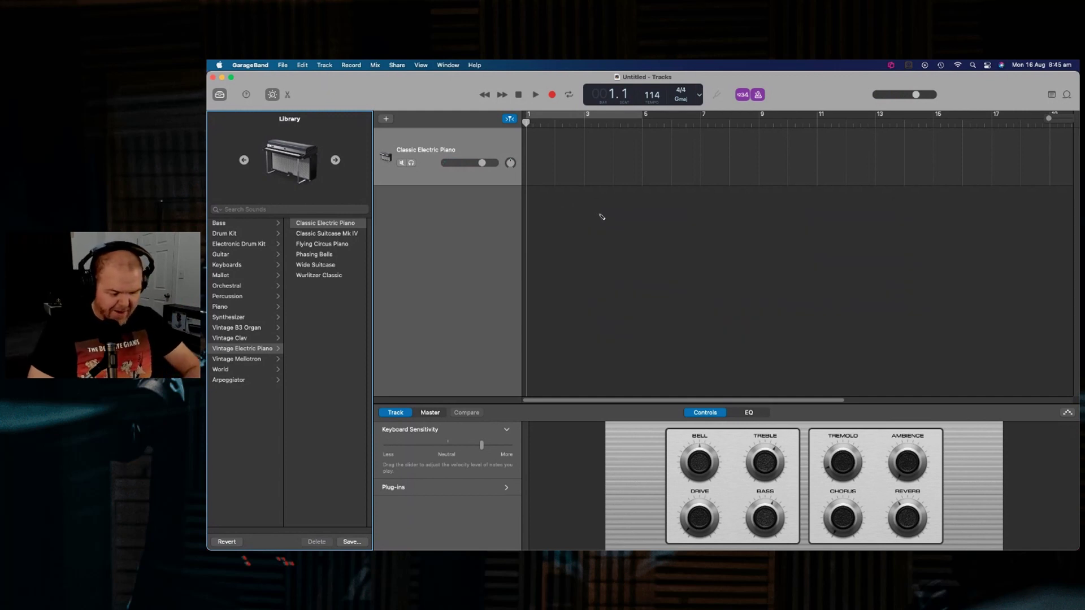
key(super+k)
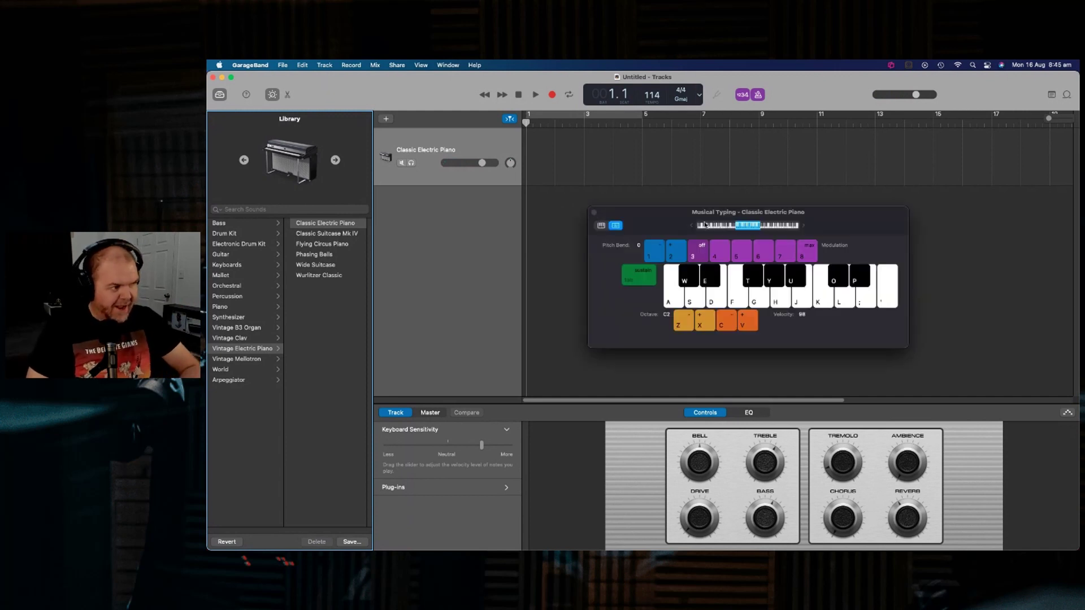
click(595, 214)
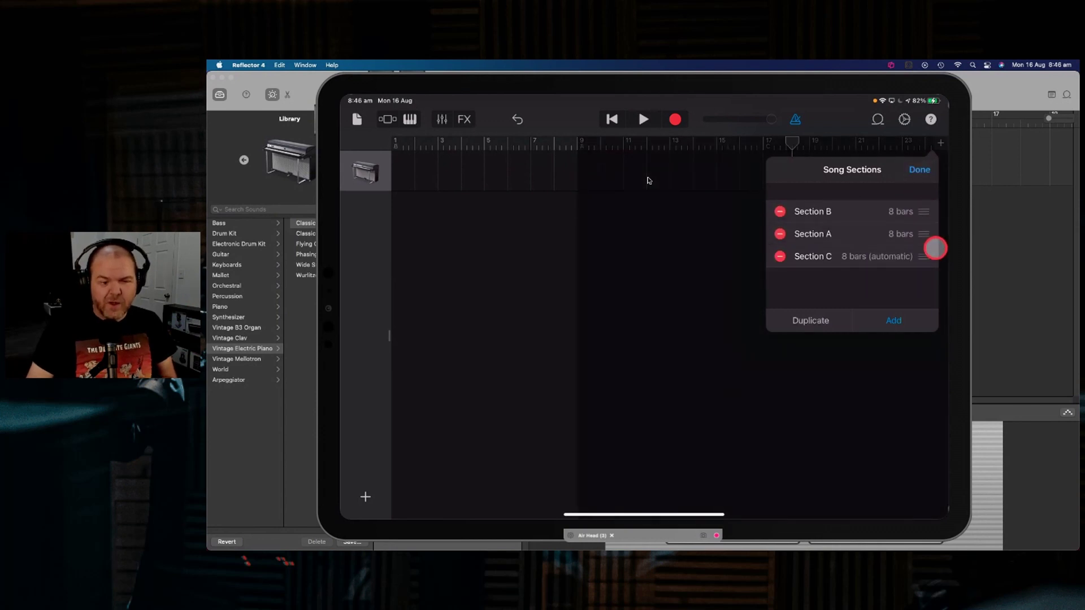
Drag Section C above Section A, finish editing, and return to the Mac GarageBand project
drag(935, 248, 932, 213)
click(920, 170)
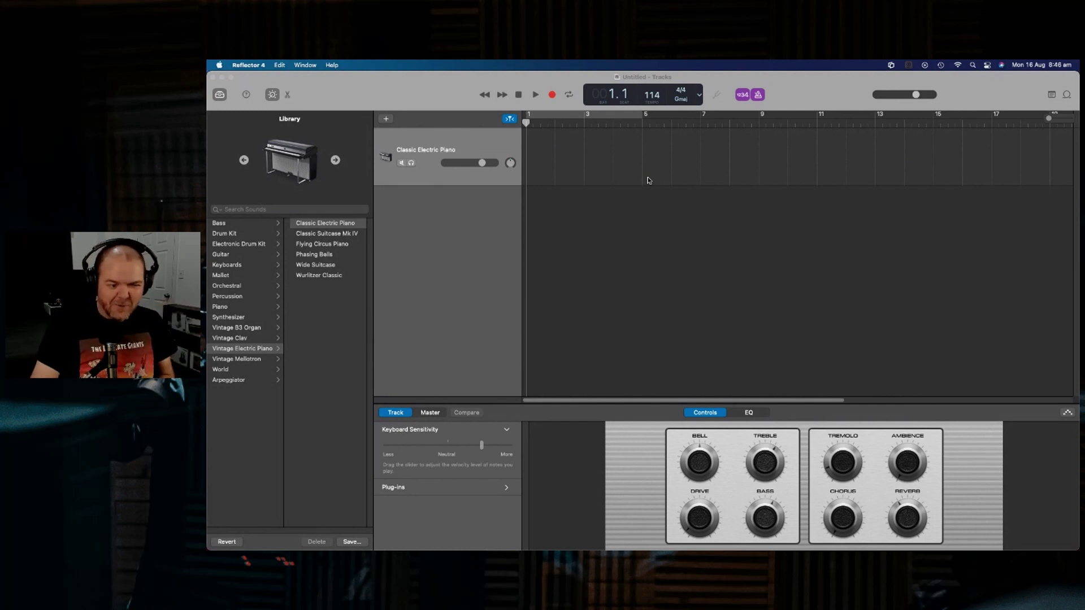
click(610, 252)
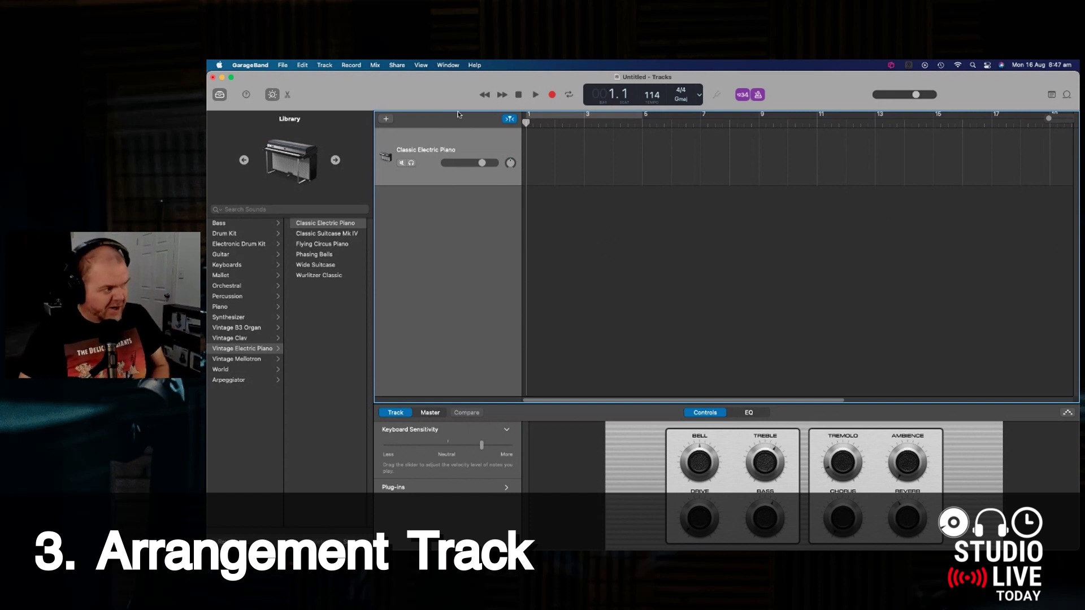
Show the Arrangement track and add Intro and Verse sections
click(325, 65)
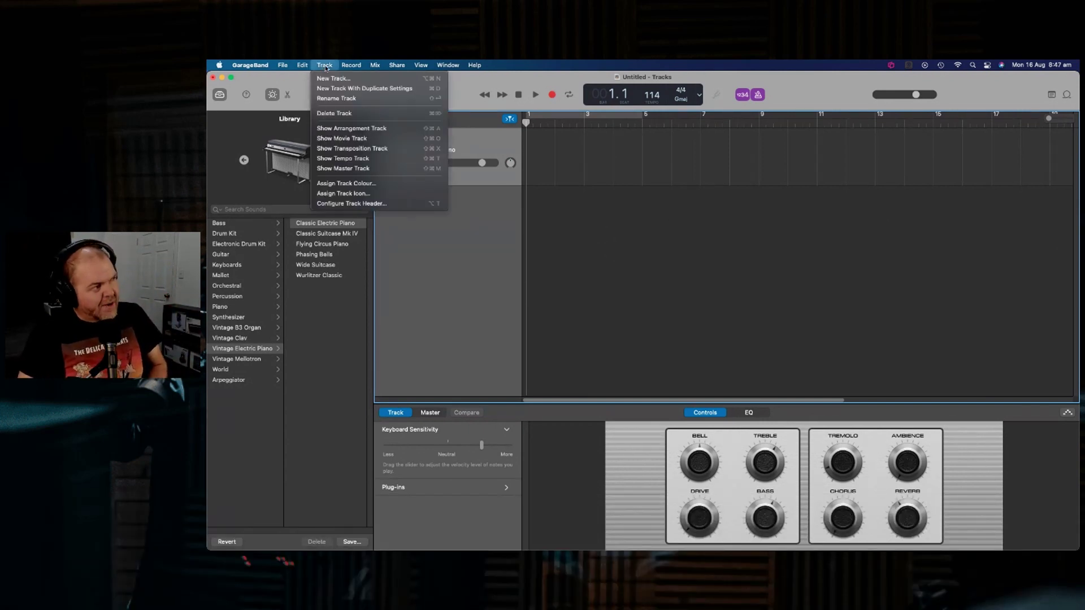
click(325, 65)
click(325, 65)
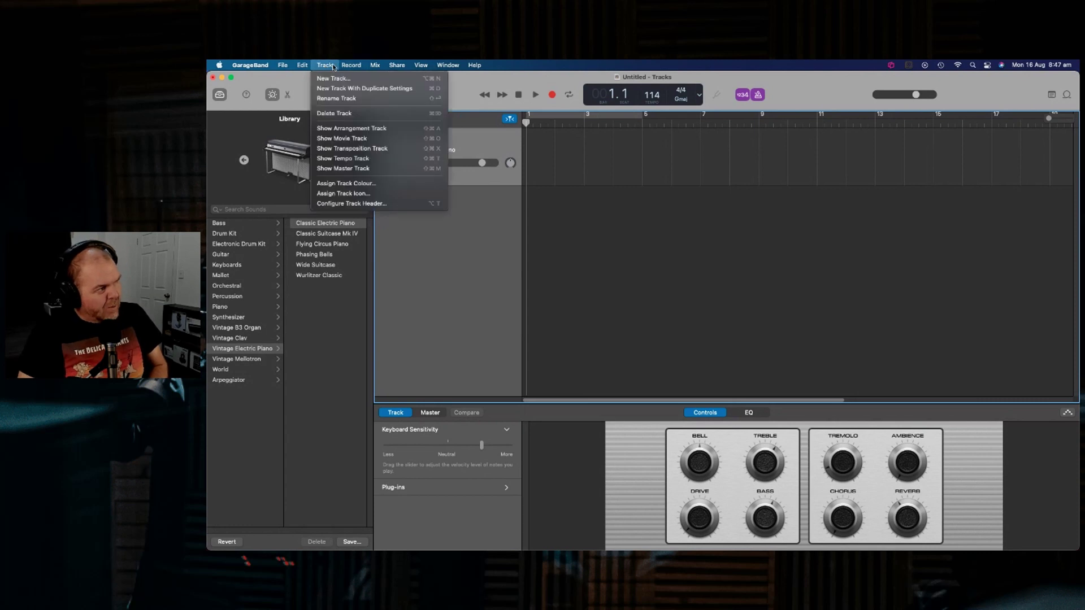
click(364, 130)
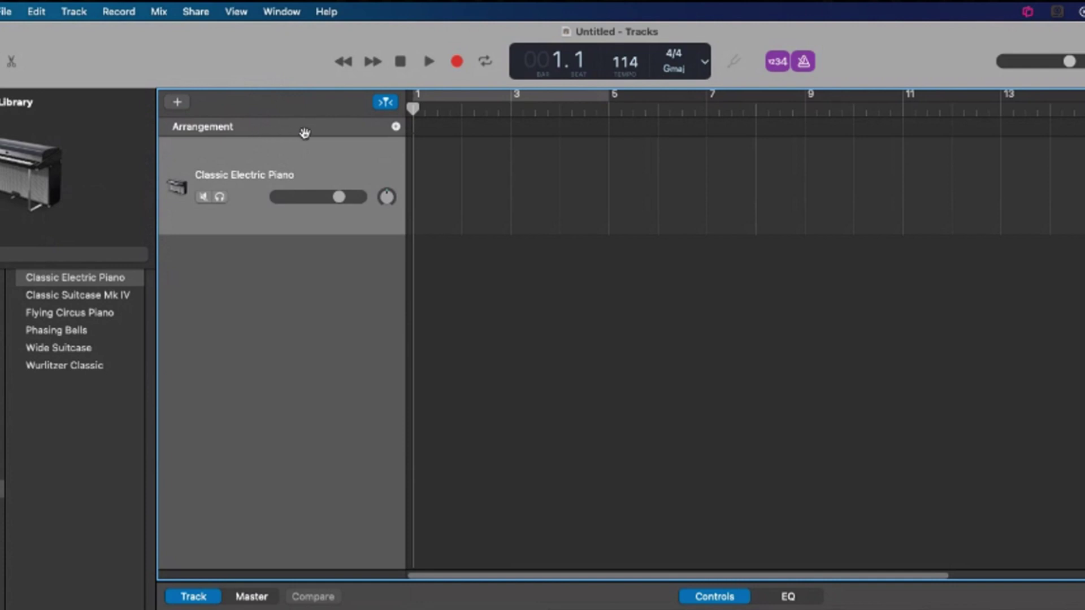
click(395, 127)
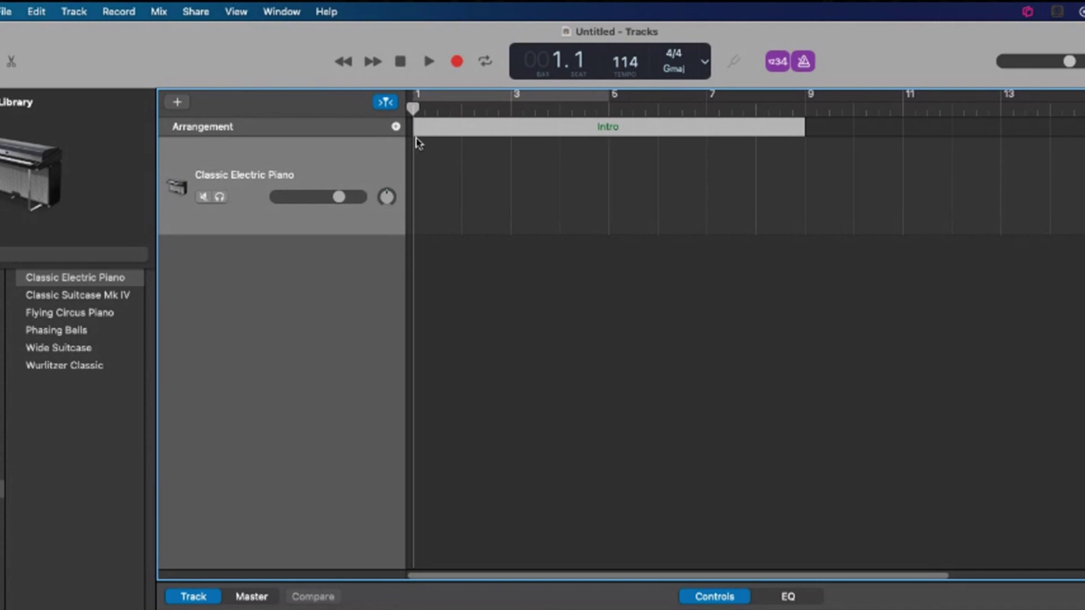
click(396, 126)
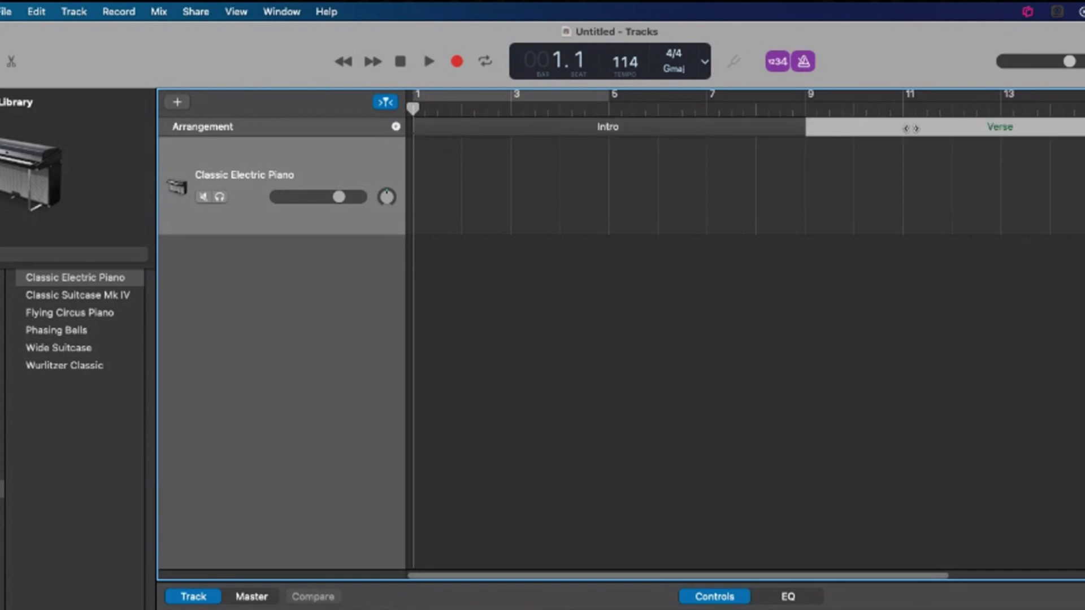
Shorten the Intro to end at bar 5 and make the Verse end at bar 13
click(396, 127)
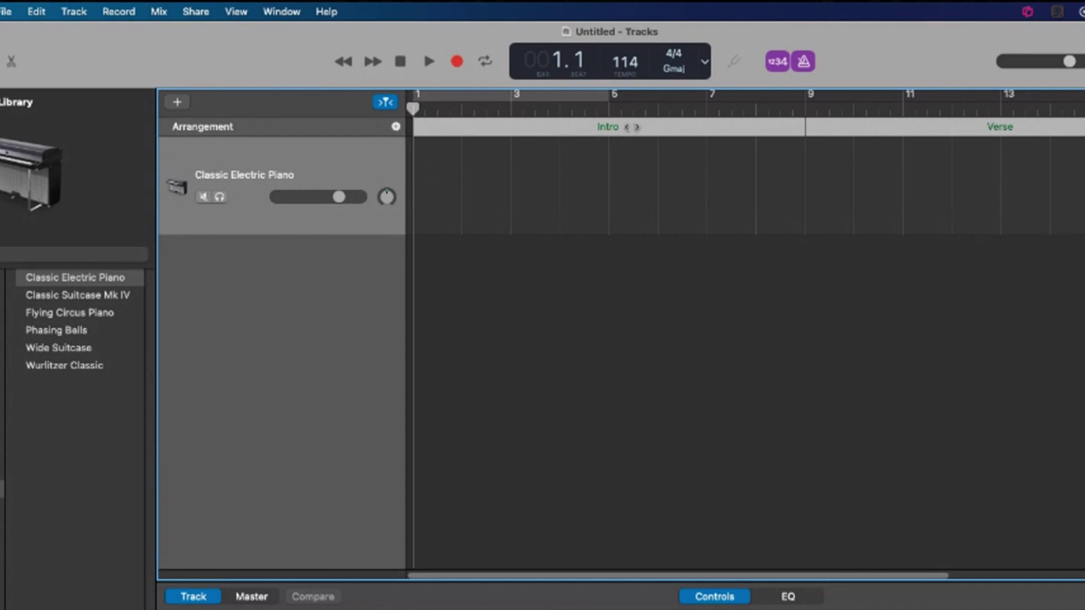
click(632, 128)
mouse_move(806, 125)
mouse_down()
mouse_move(713, 124)
mouse_move(978, 128)
mouse_move(608, 132)
mouse_up()
mouse_move(1081, 107)
mouse_down()
mouse_move(816, 107)
mouse_move(830, 109)
mouse_up()
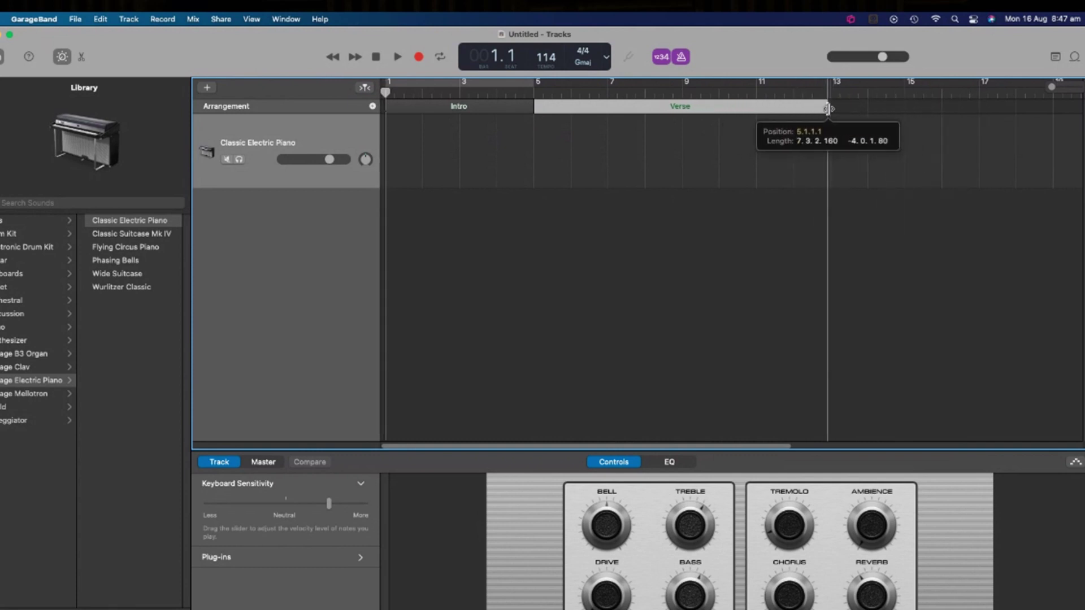
Add a new section after the Verse and rename it 'Pre-Chorus'
click(853, 110)
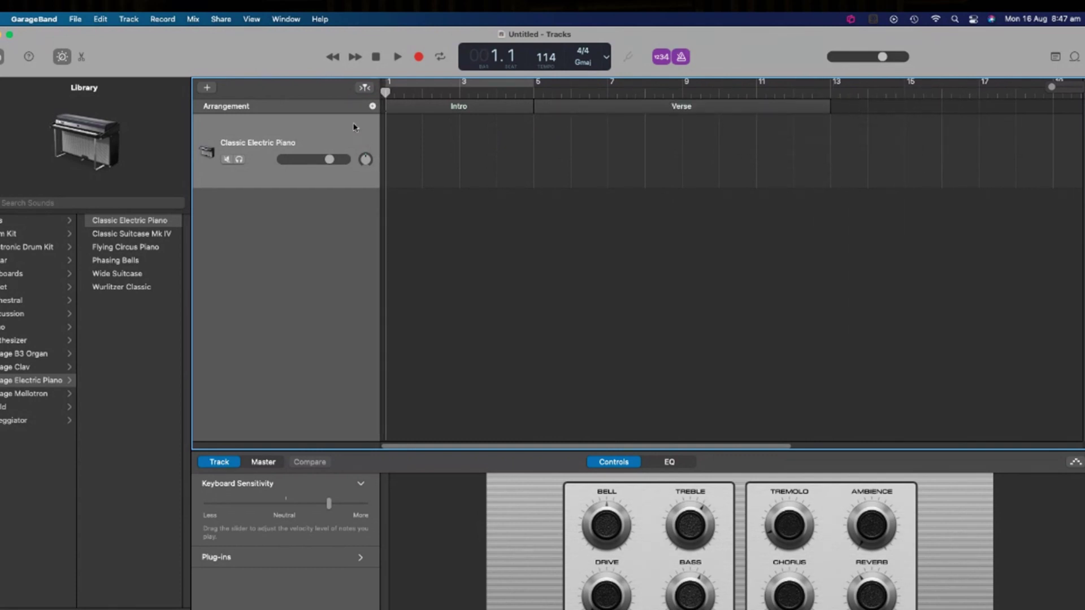
click(319, 111)
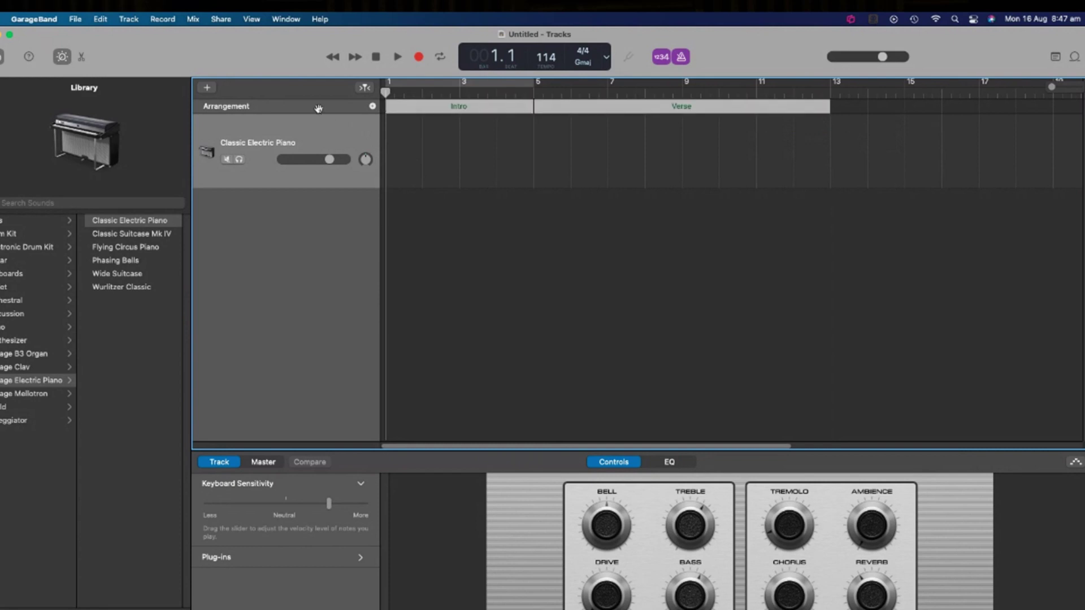
click(373, 107)
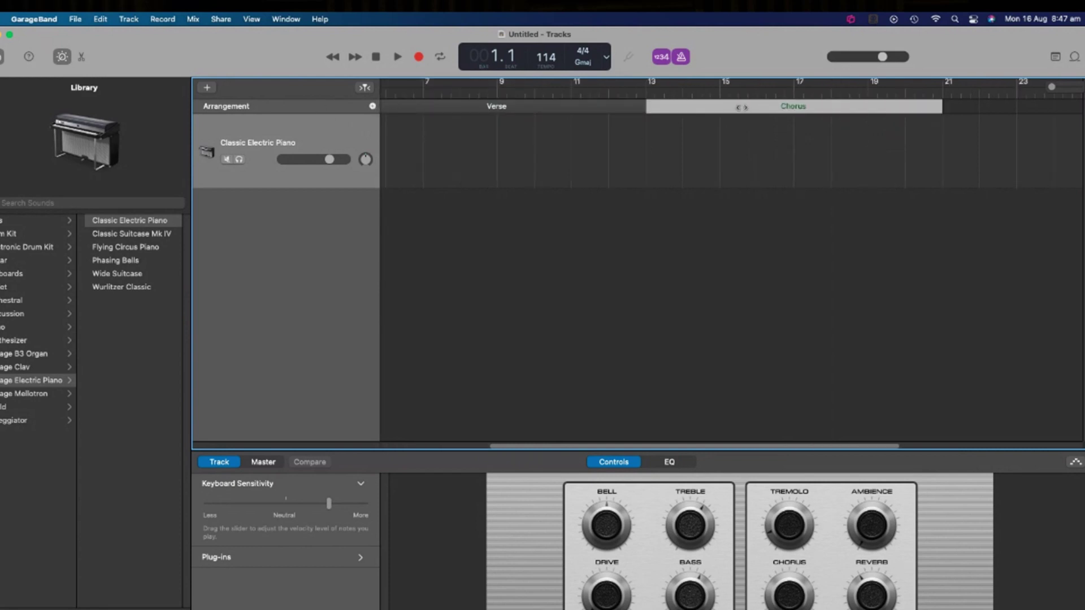
click(815, 110)
click(802, 109)
click(793, 108)
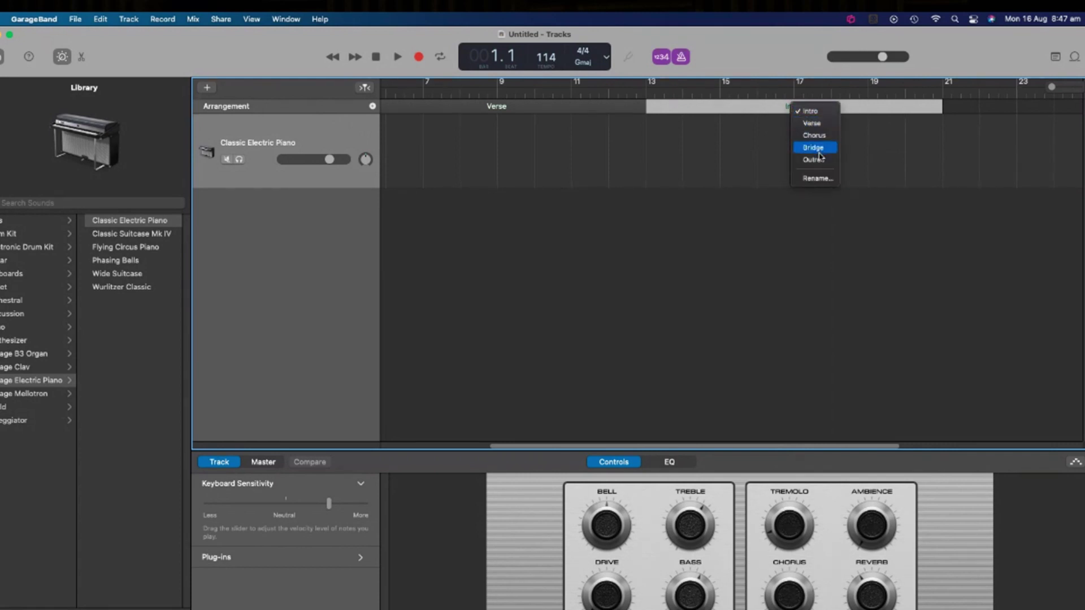
click(821, 181)
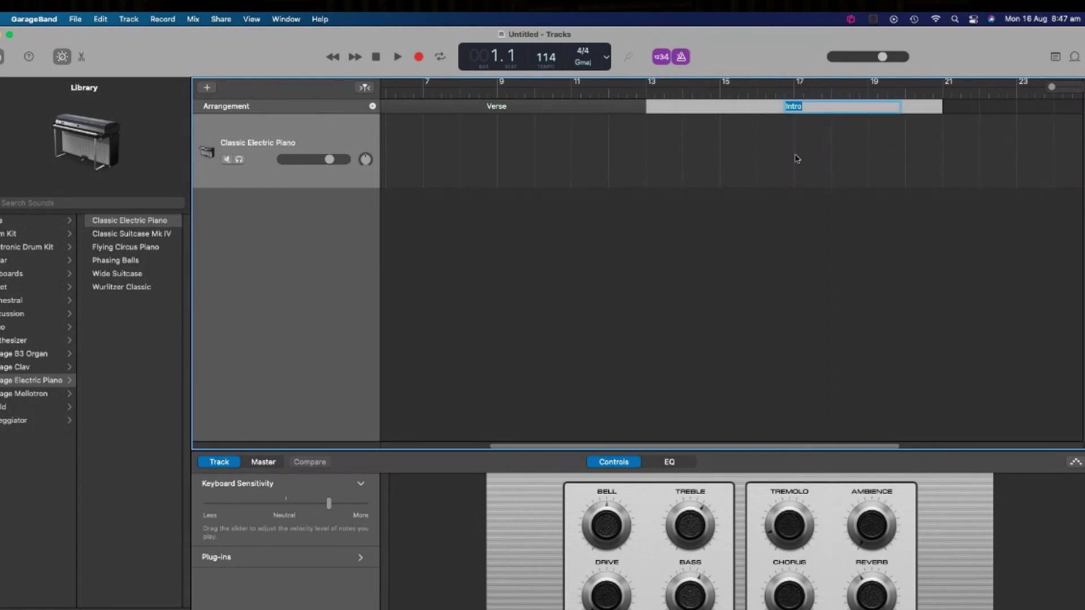
text(Pre-Chorus)
key(Return)
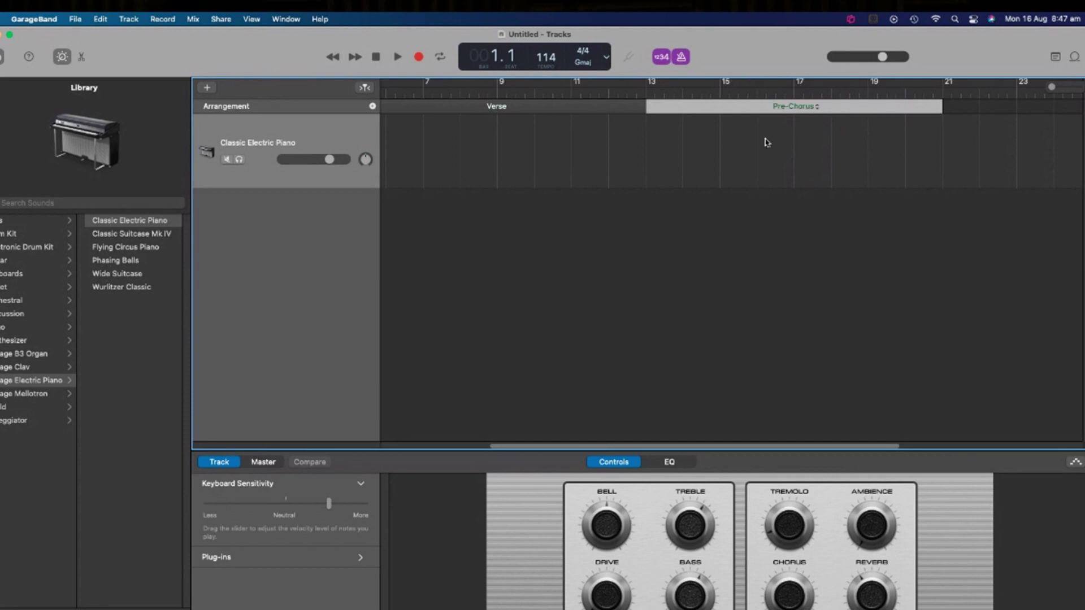
Move the playhead to the Pre-Chorus start, then back to the song's beginning
click(644, 90)
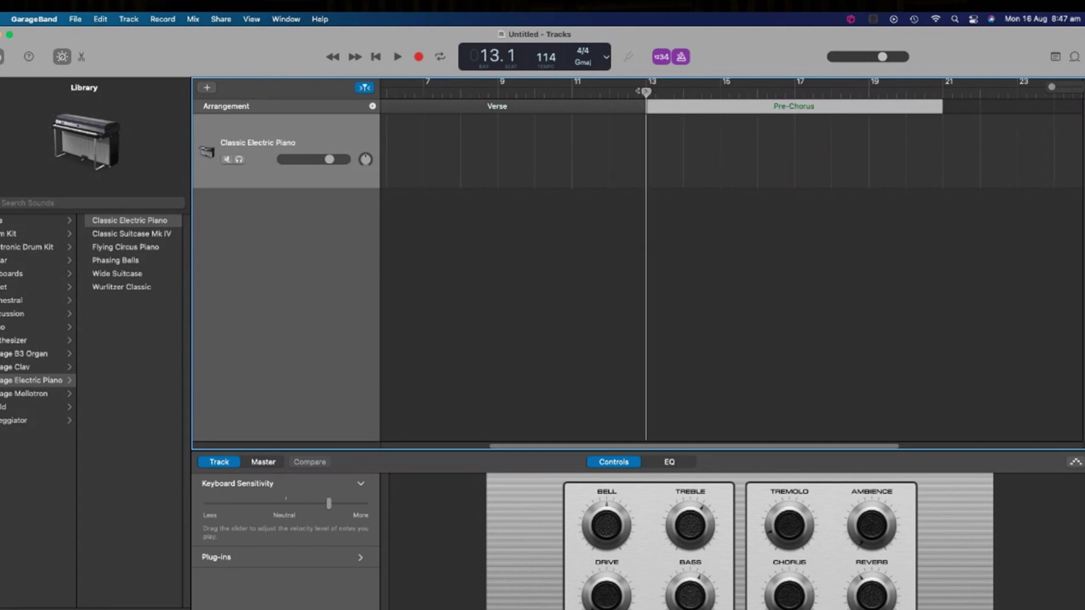
drag(644, 90, 831, 86)
click(768, 175)
click(535, 90)
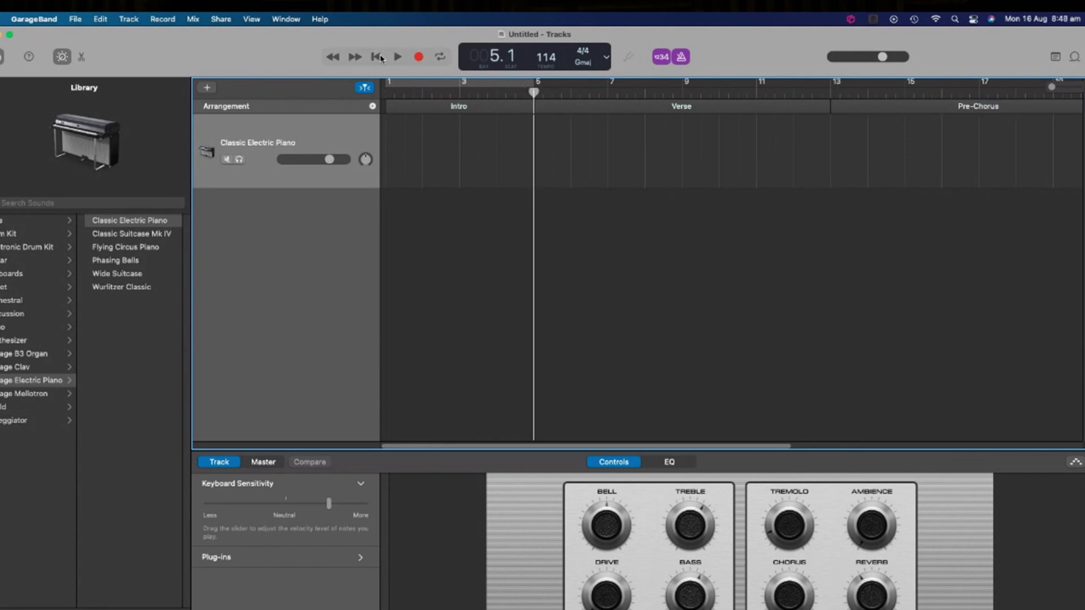
click(378, 58)
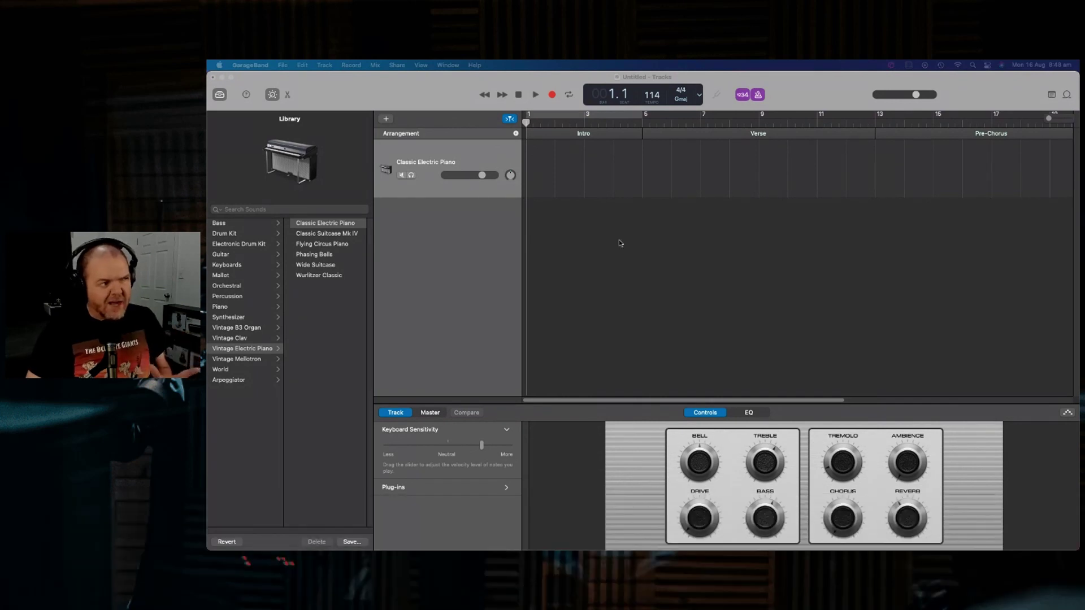
Refocus GarageBand and open the File menu down to Save As…
click(665, 269)
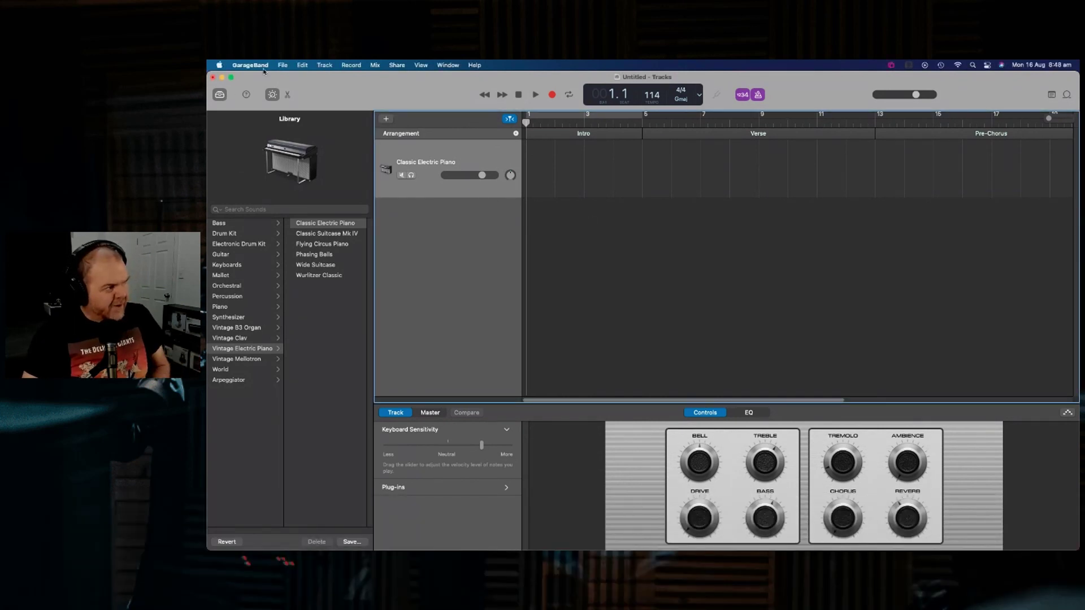
click(282, 65)
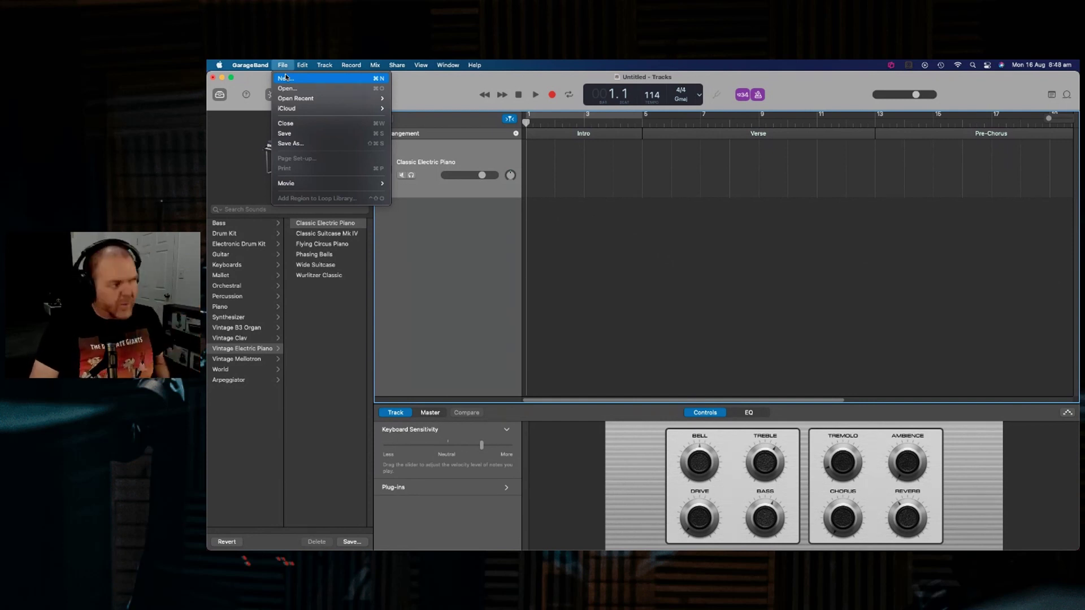
mouse_move(314, 101)
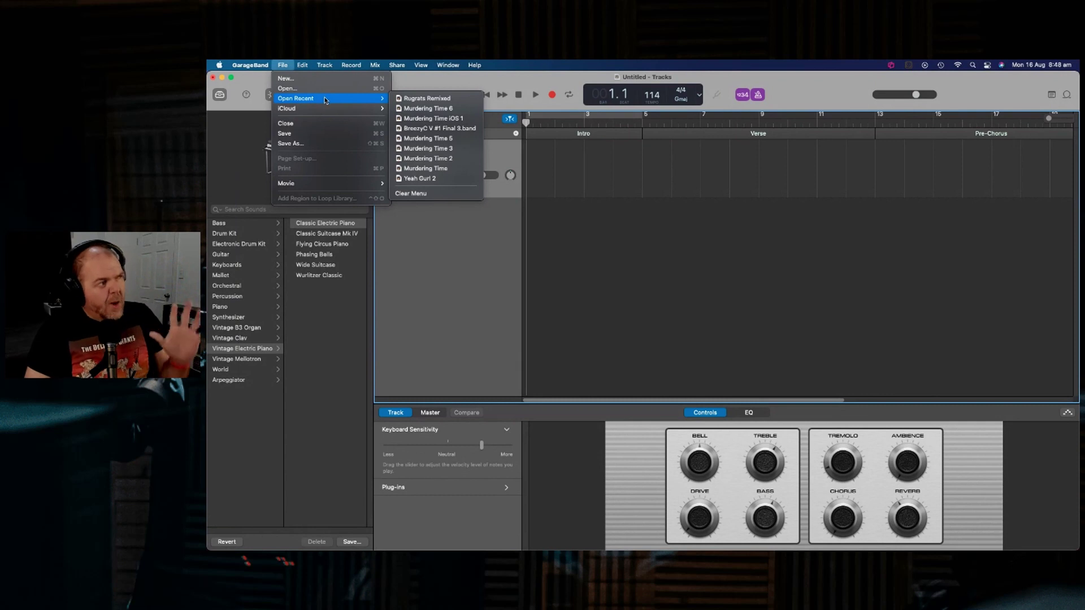
Save As 'Test Setup' in the iCloud Drive > GarageBand Mac folder
click(325, 145)
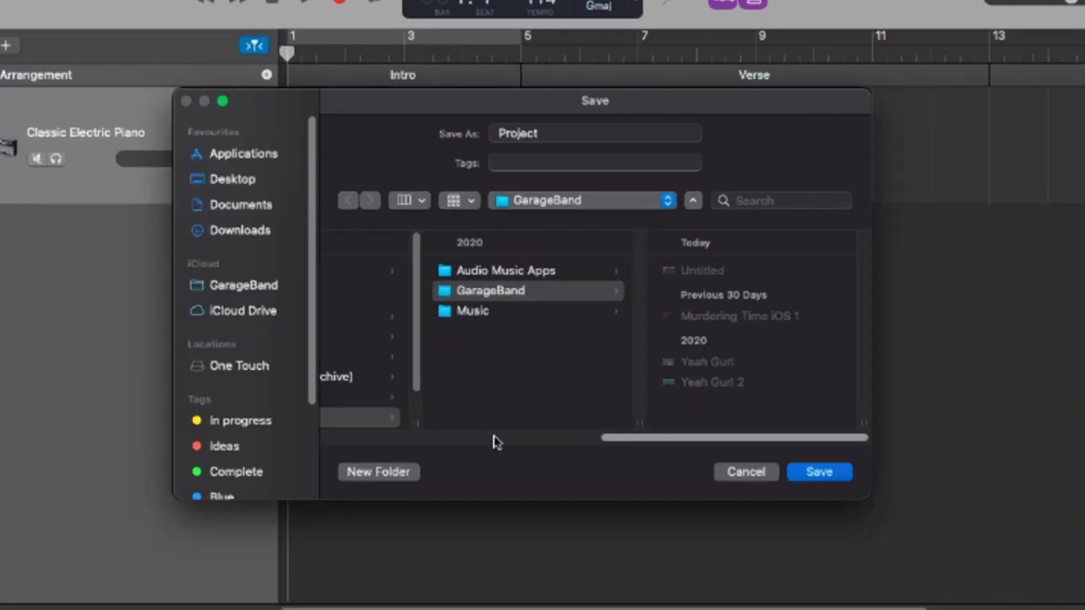
drag(688, 445, 708, 423)
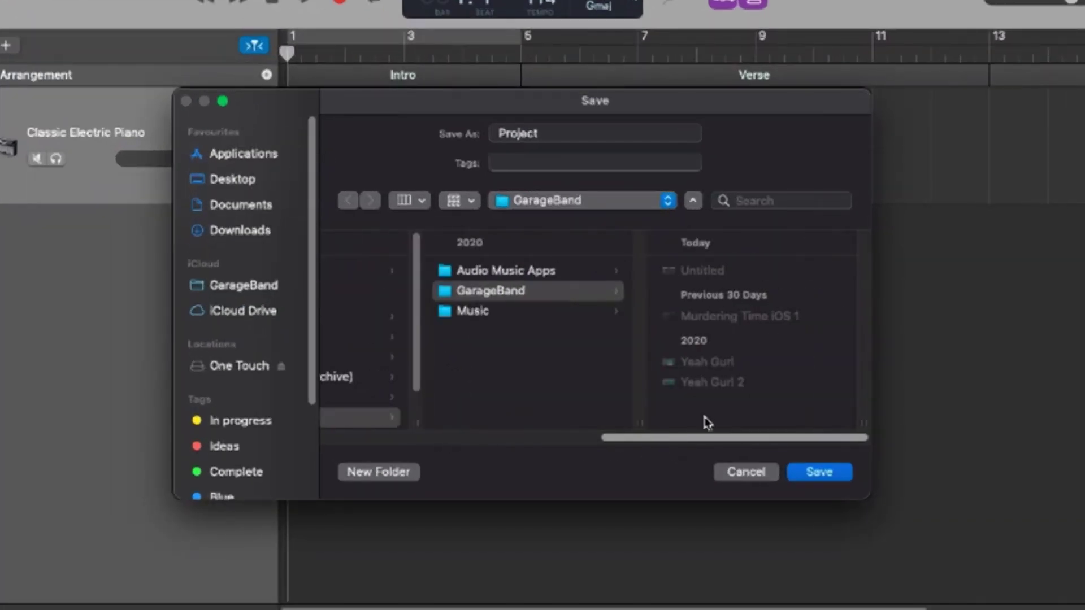
click(252, 310)
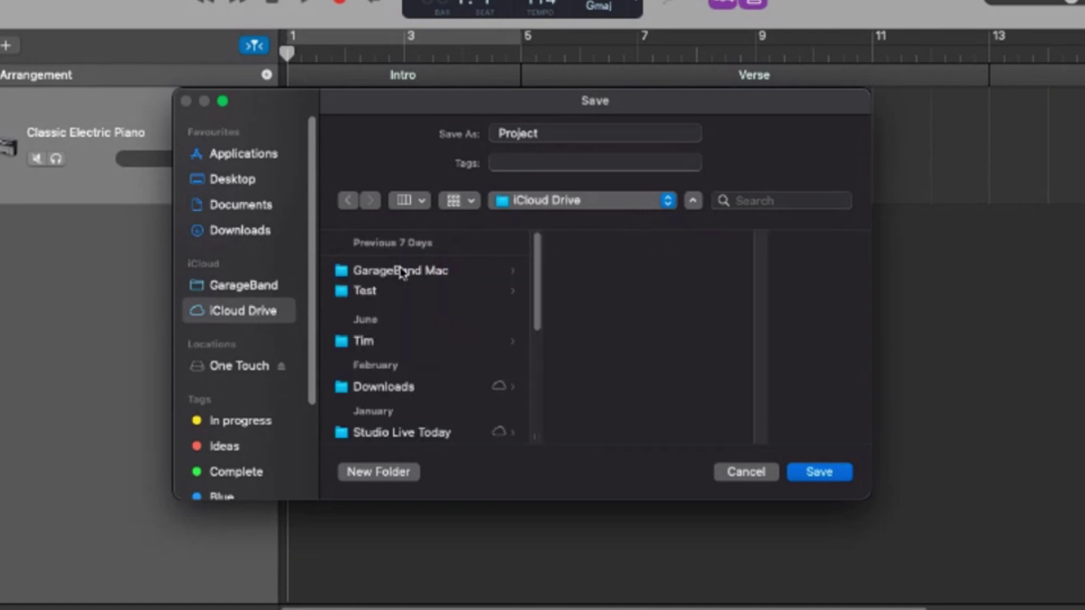
click(402, 271)
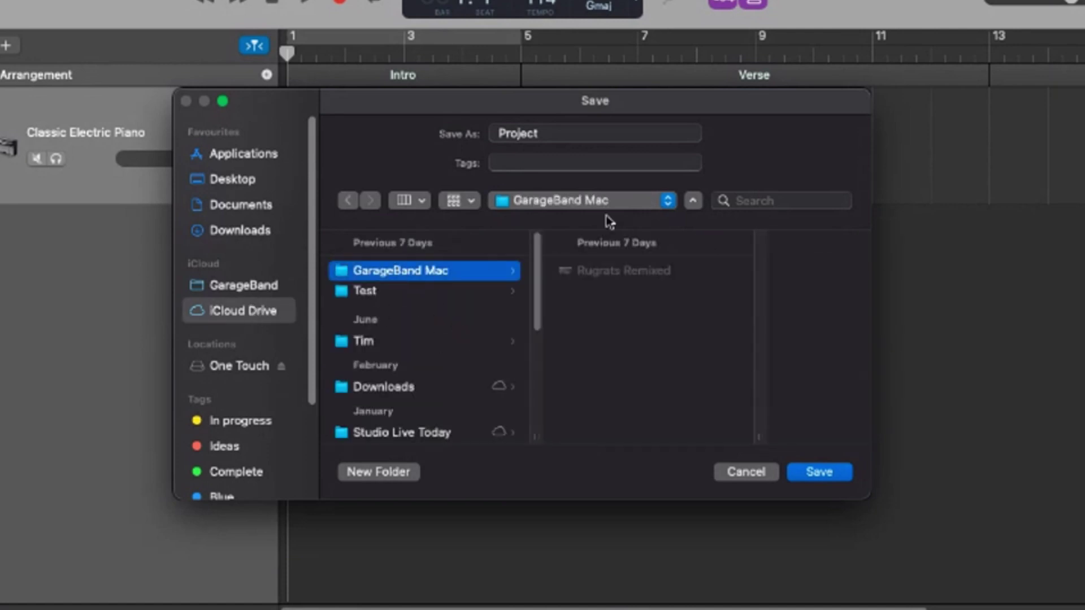
click(554, 162)
click(555, 134)
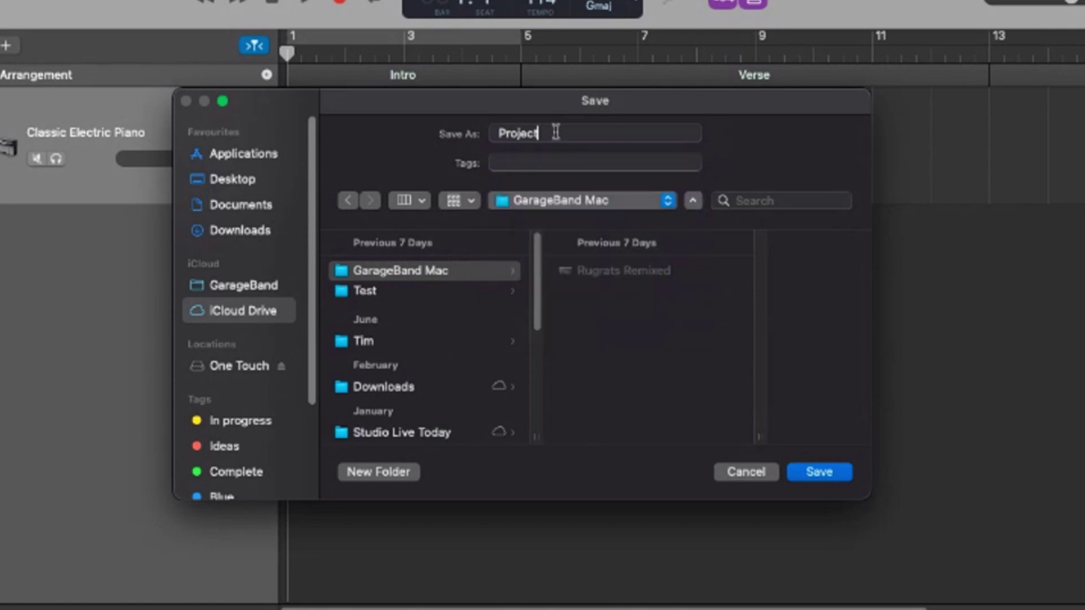
drag(562, 134, 480, 133)
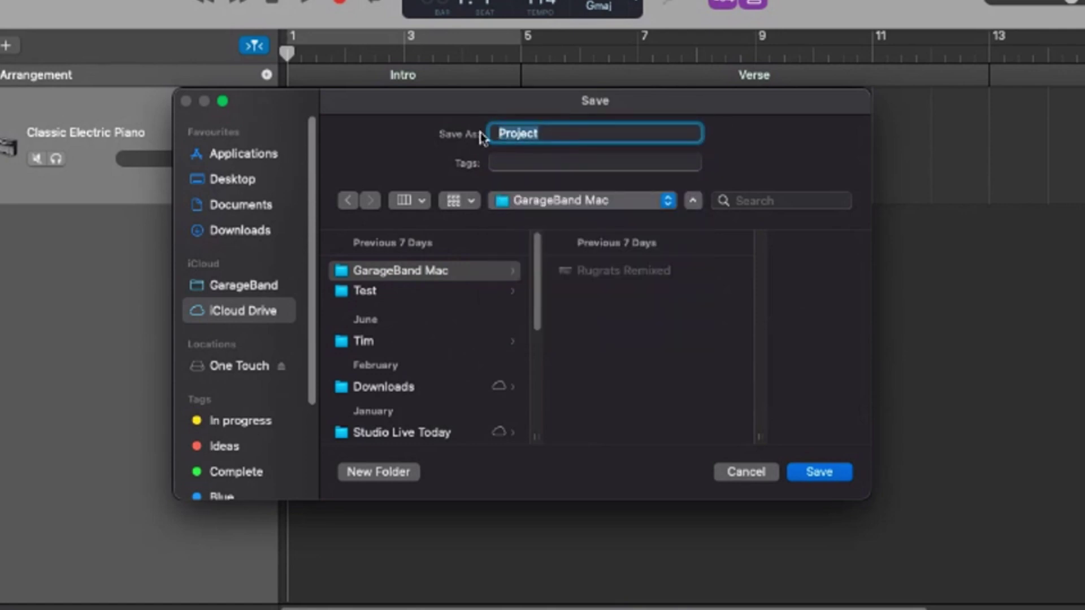
text(Test Setup)
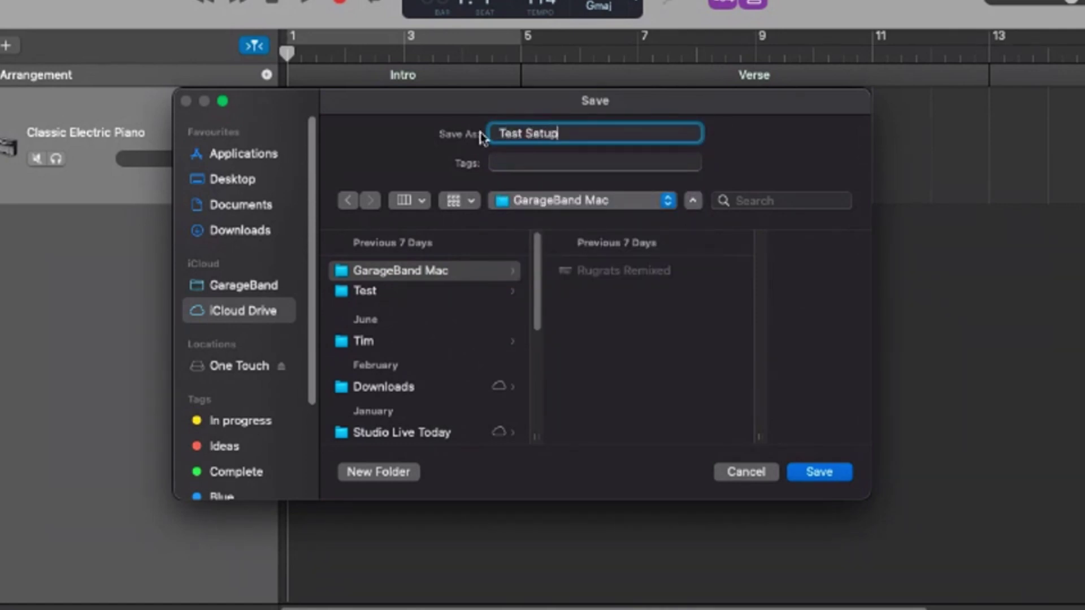
click(819, 472)
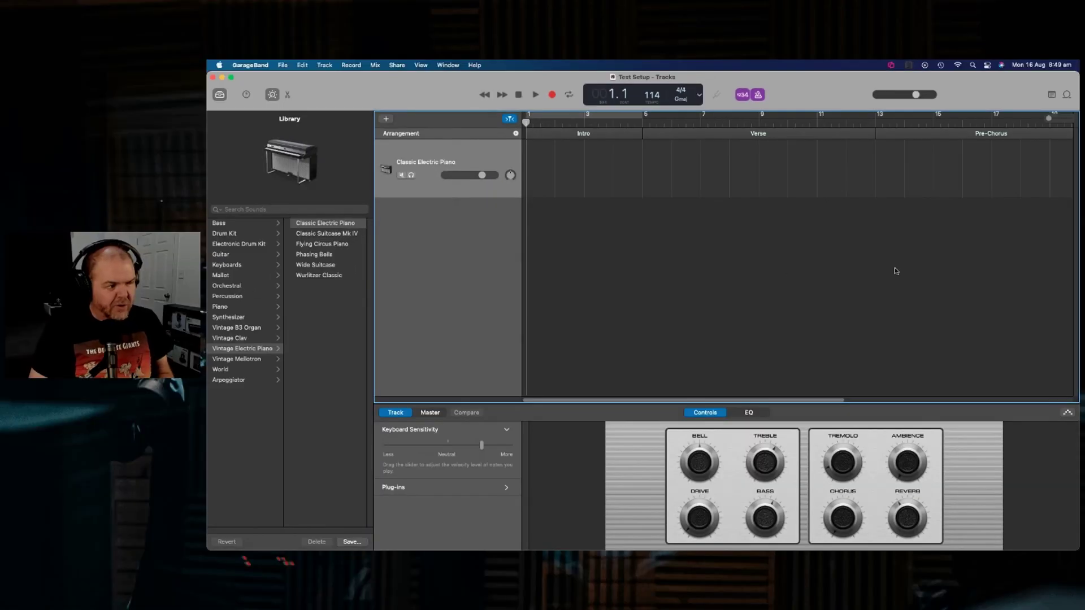
Drag the Intro after the Verse, hide the Library with Y, and enable Cycle with C
drag(583, 133, 818, 134)
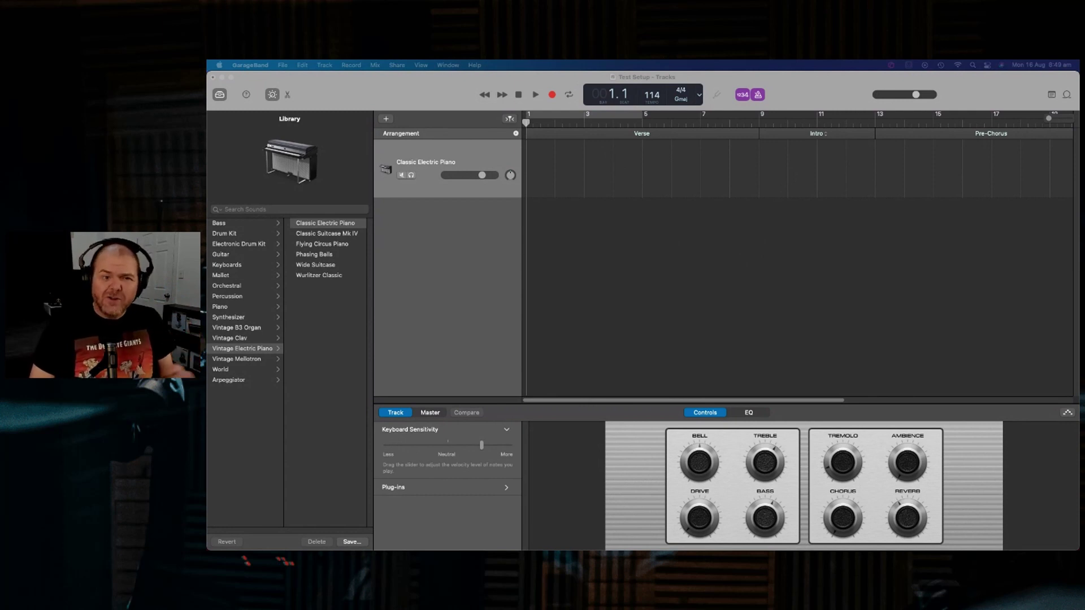
key(y)
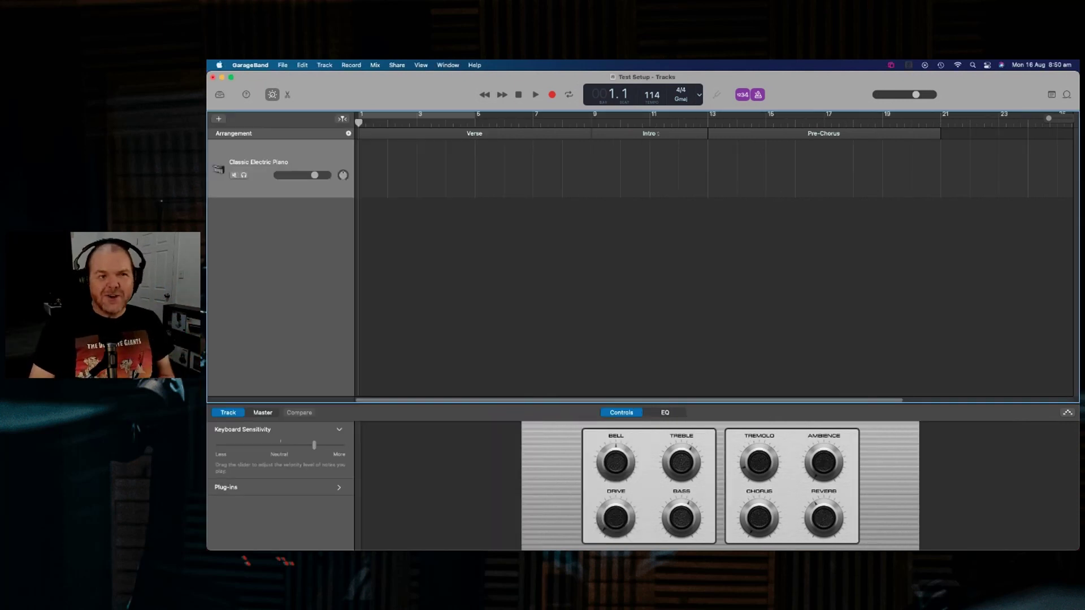
click(643, 305)
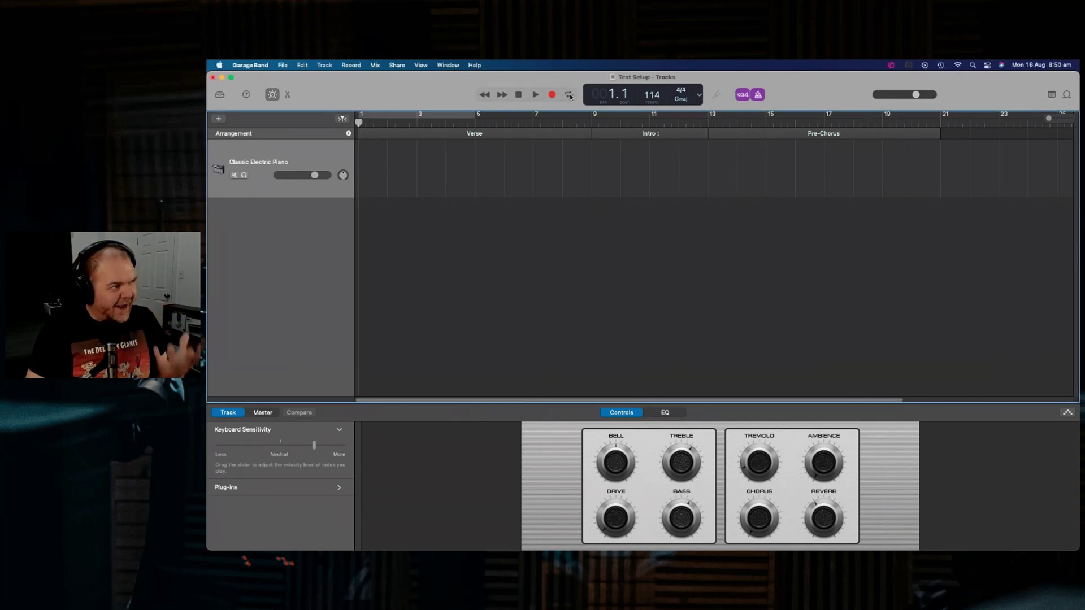
key(c)
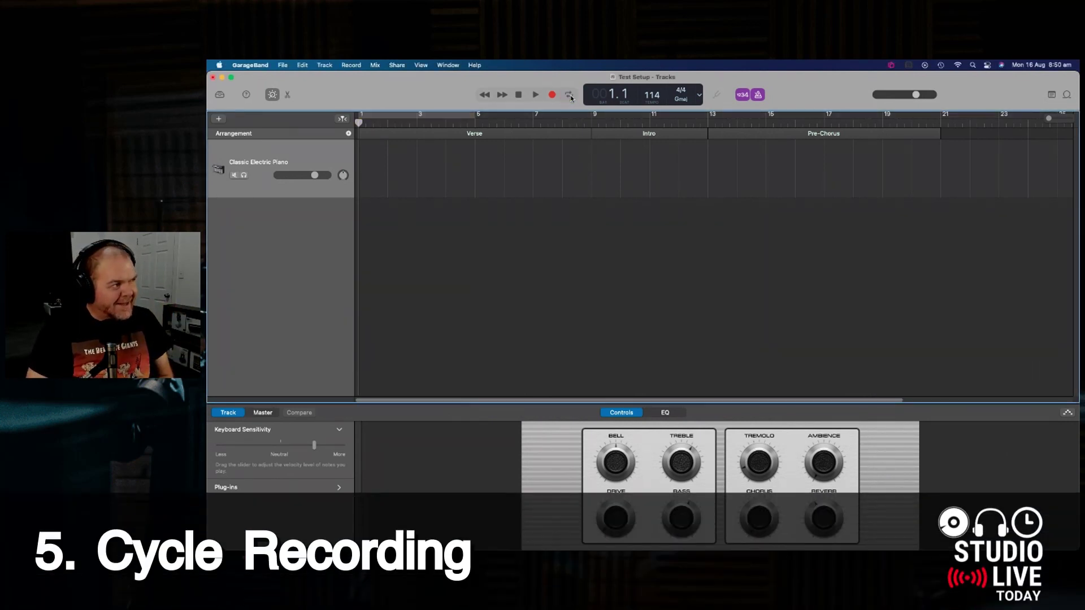
drag(474, 117, 650, 115)
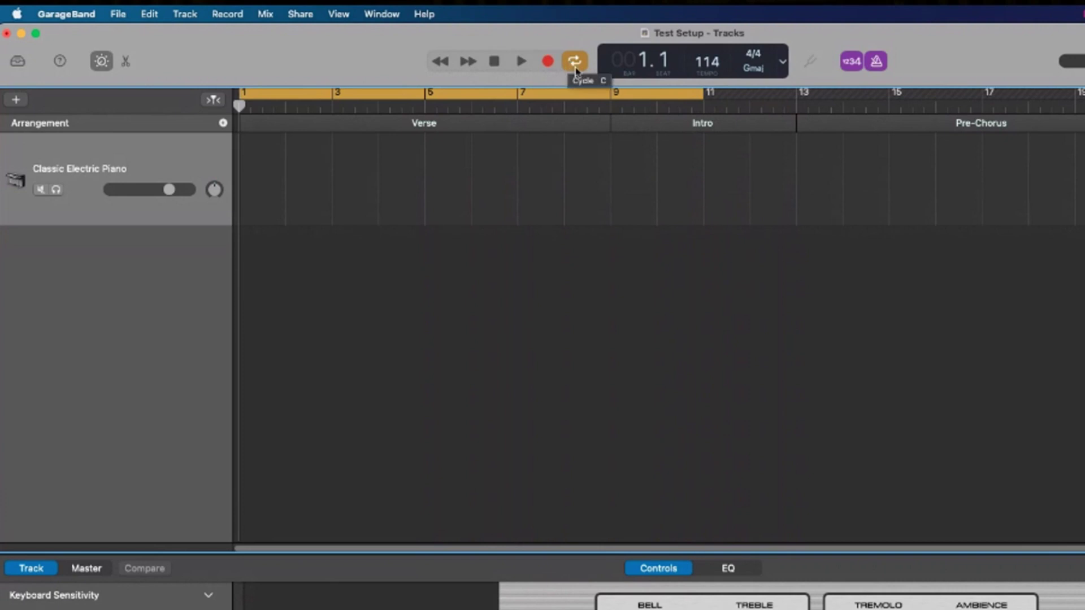
click(575, 63)
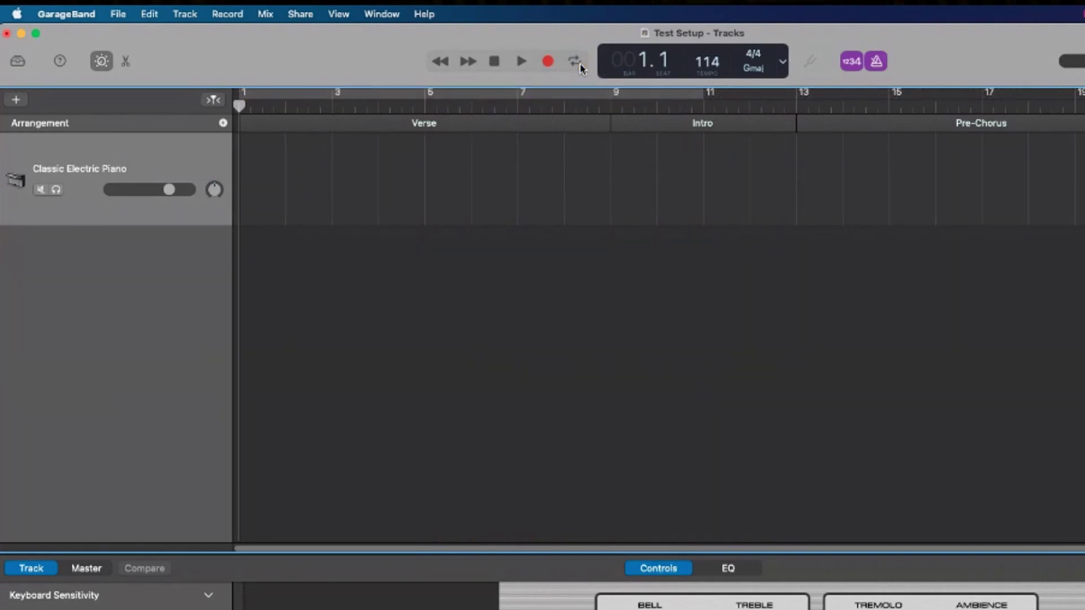
click(580, 63)
click(580, 63)
click(547, 64)
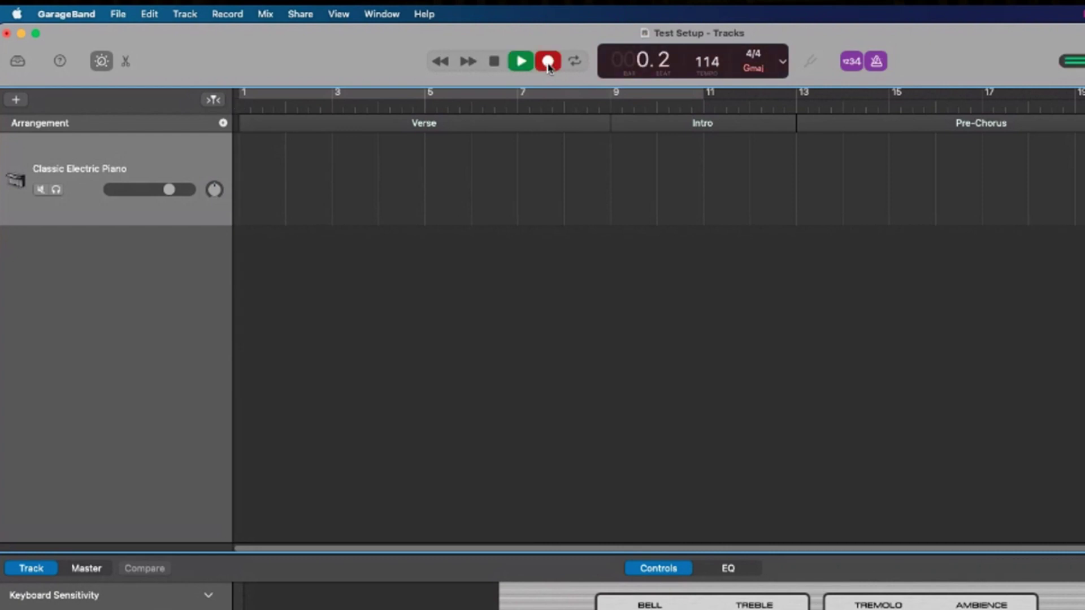
click(580, 64)
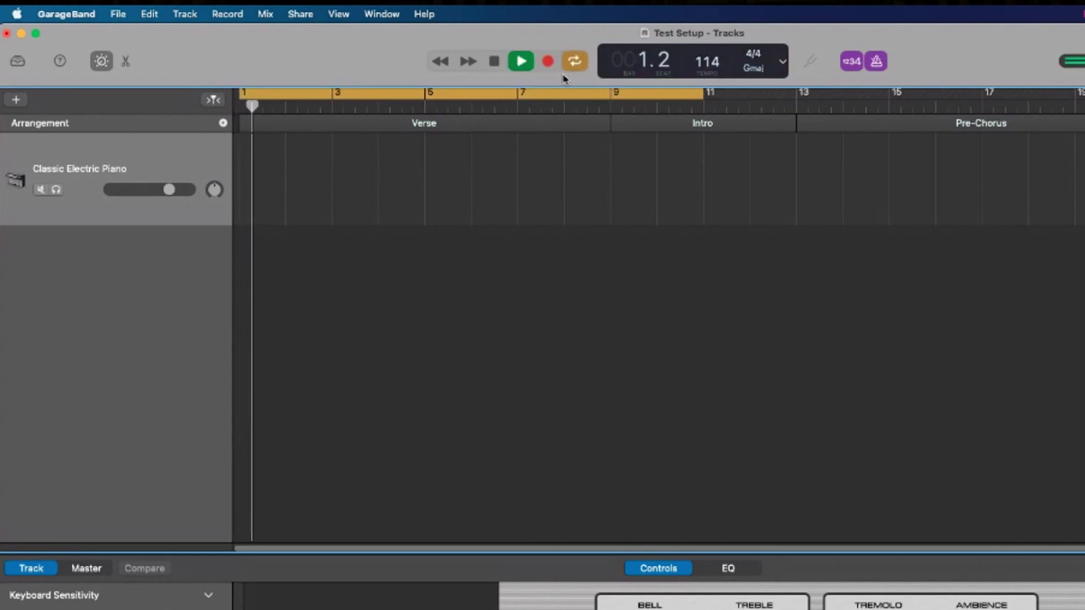
click(661, 100)
click(672, 100)
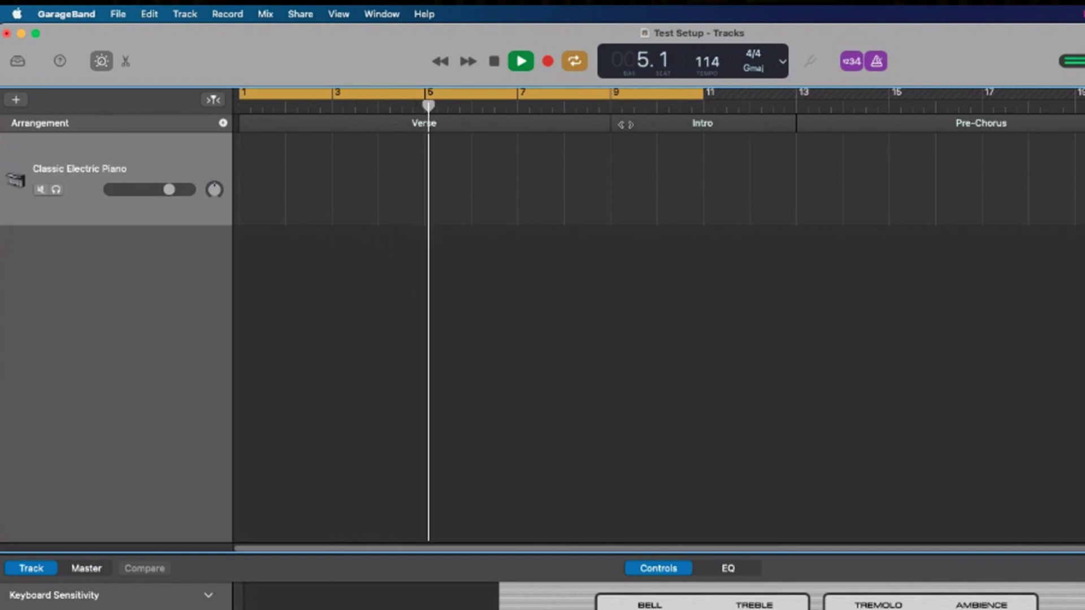
click(576, 65)
click(521, 61)
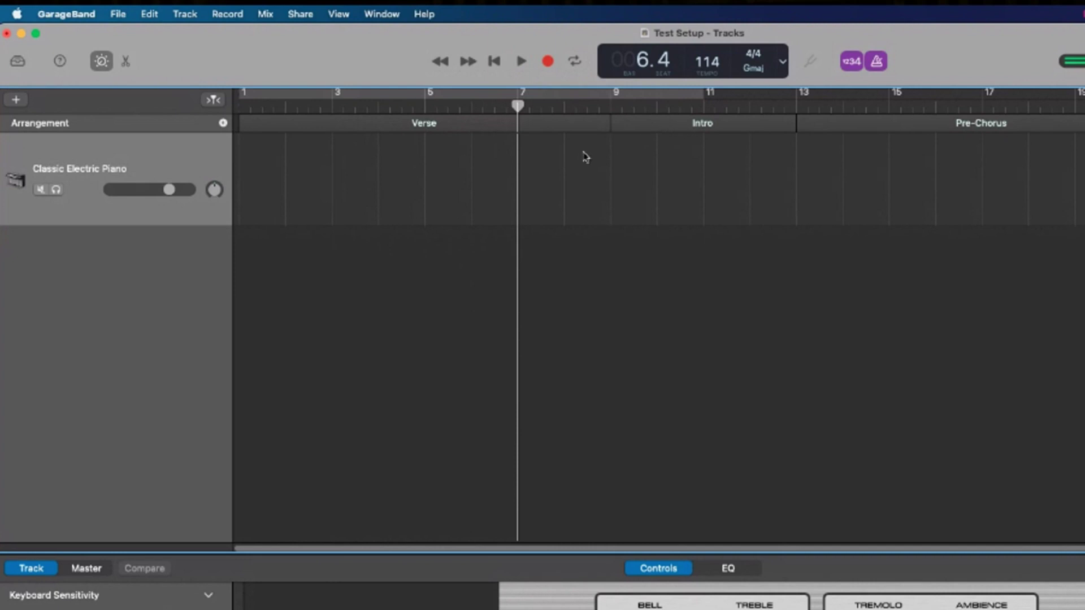
click(494, 61)
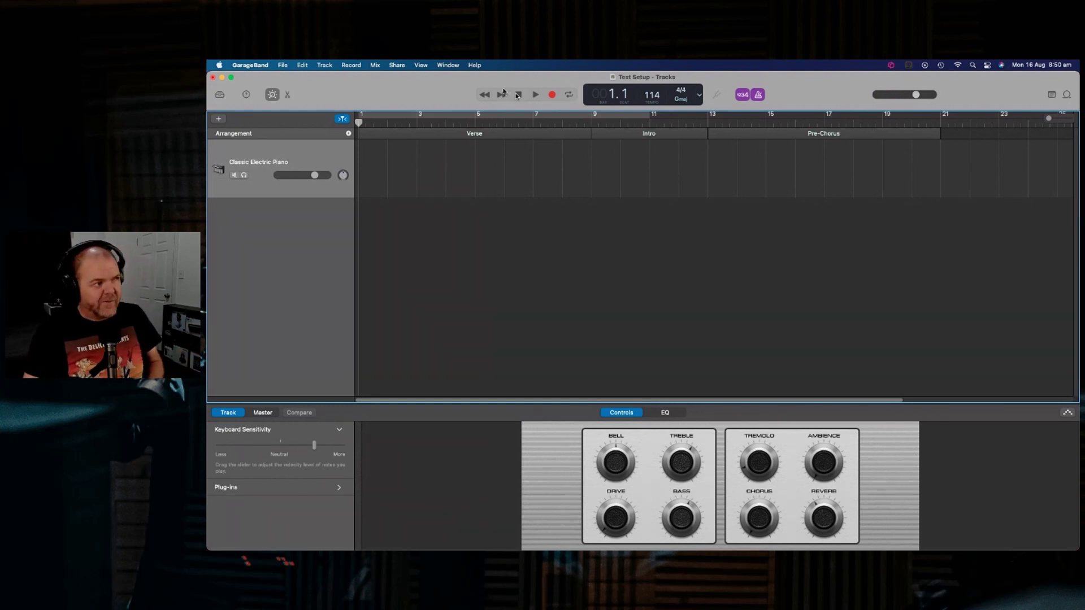
Toggle cycle looping over bars 1–11 on and off, then open the GarageBand menu
click(568, 94)
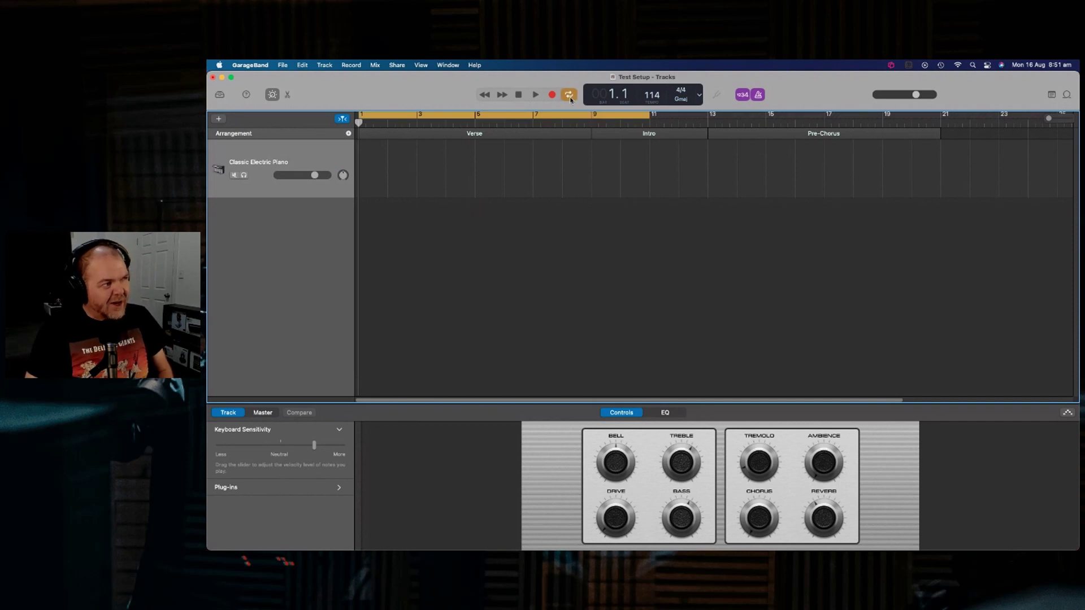
click(569, 95)
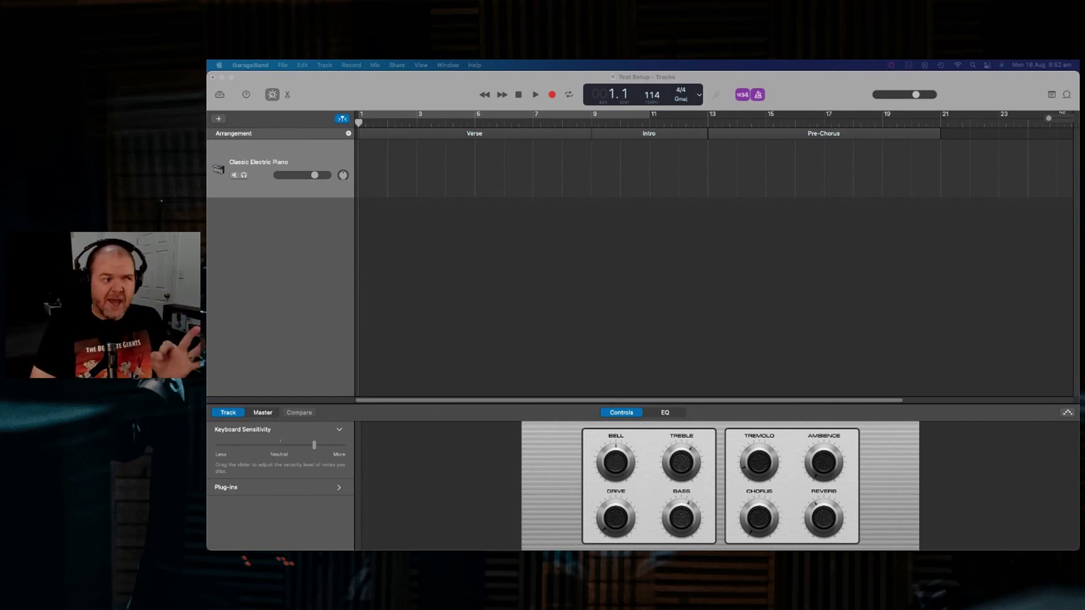
click(266, 66)
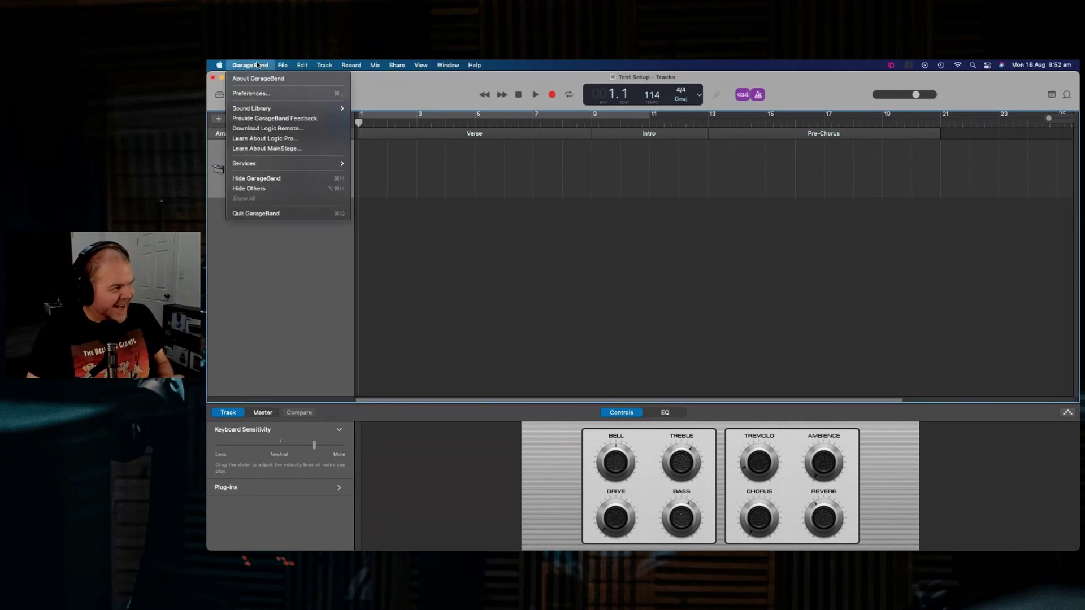
Open the Advanced preferences and toggle 24-bit recording resolution off, then back on
click(252, 93)
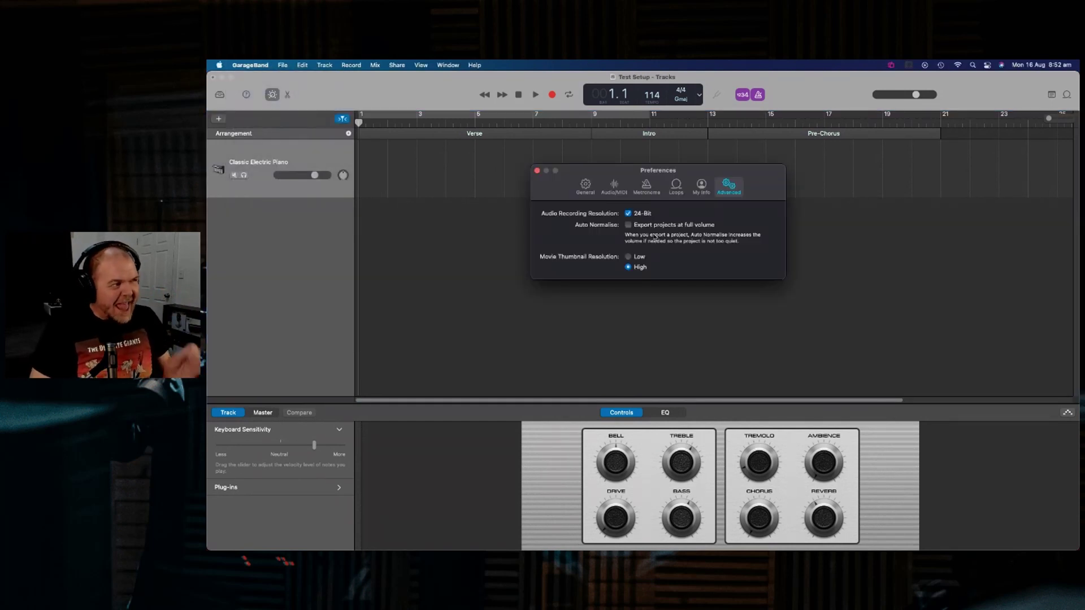
click(630, 214)
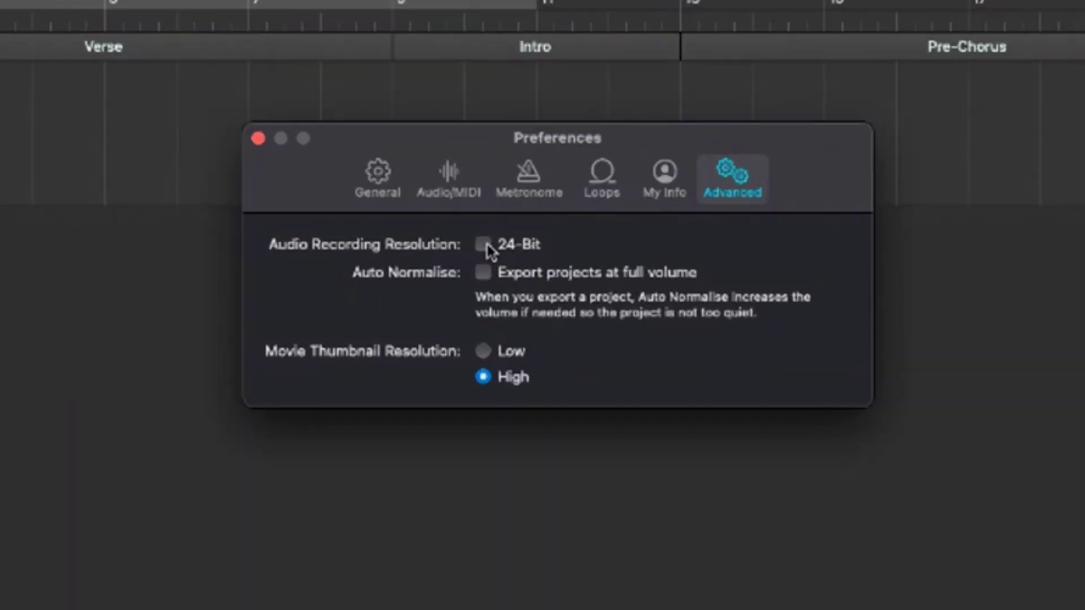
click(490, 248)
Toggle Auto Normalise 'Export projects at full volume' several times, finally leaving it unchecked
click(484, 274)
click(490, 274)
click(486, 274)
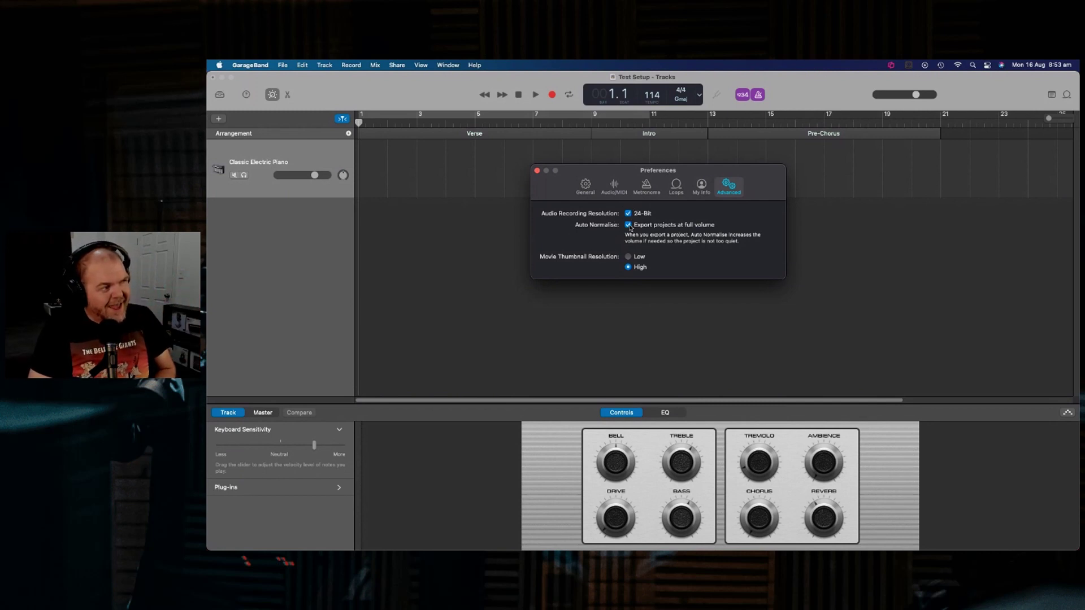
click(628, 225)
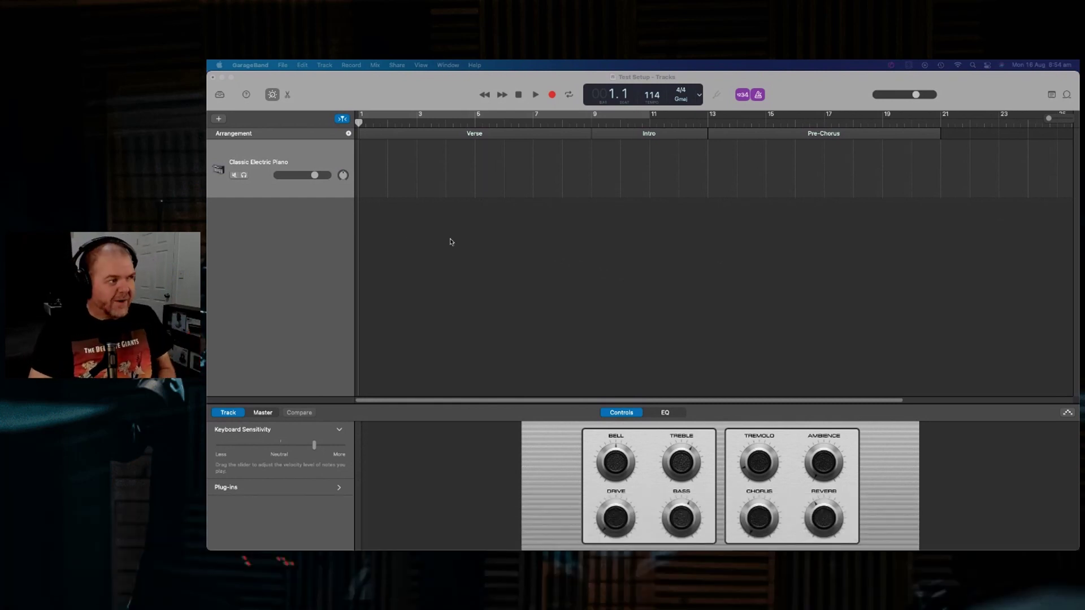
Open the Rugrats Remixed project, saving Test Setup's changes when prompted
click(247, 66)
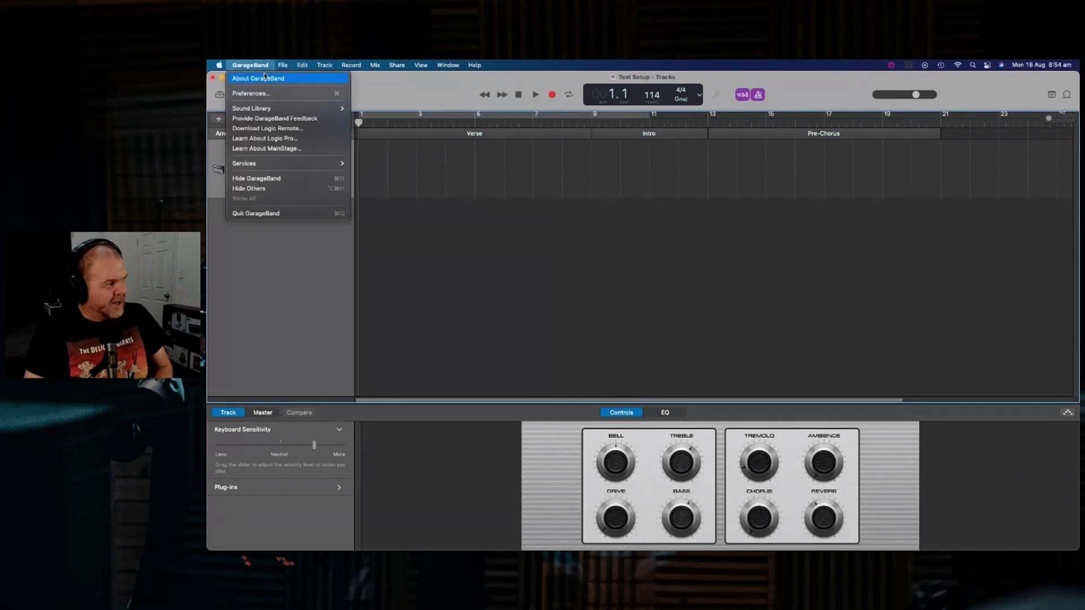
click(302, 88)
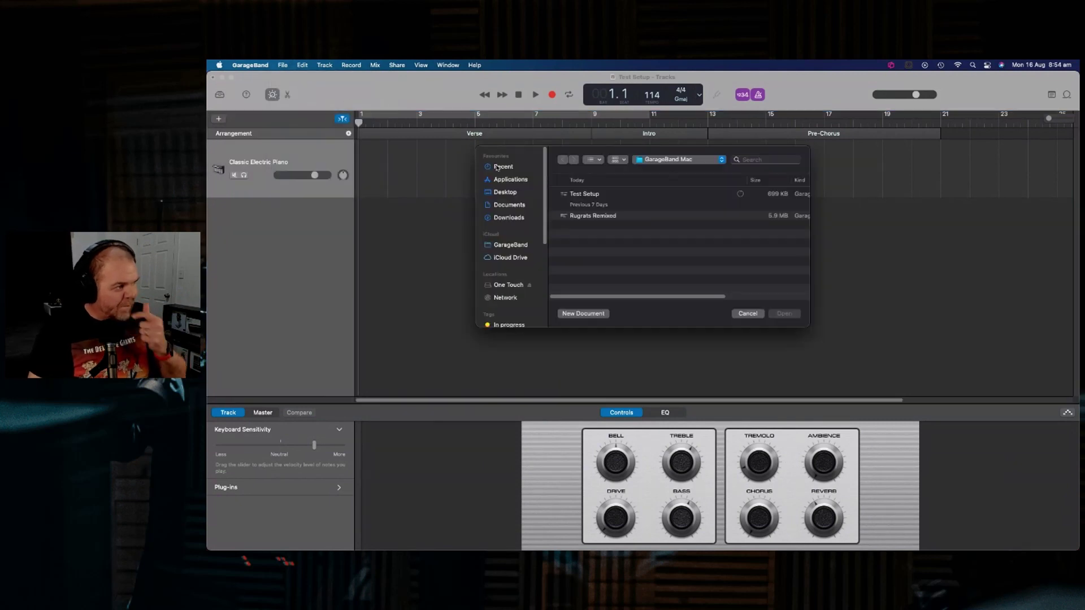
click(602, 220)
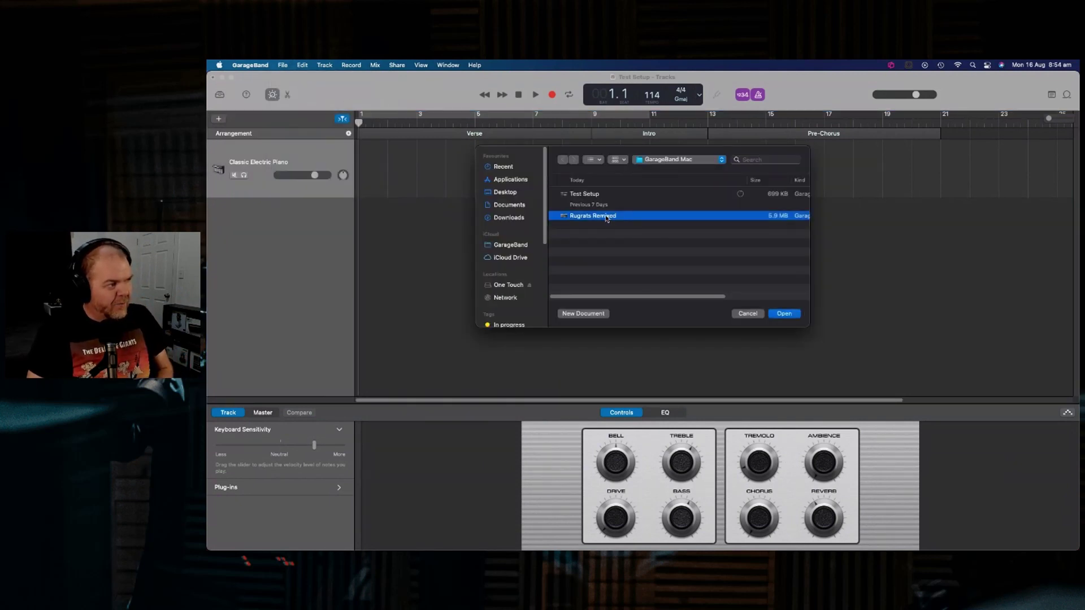
click(788, 315)
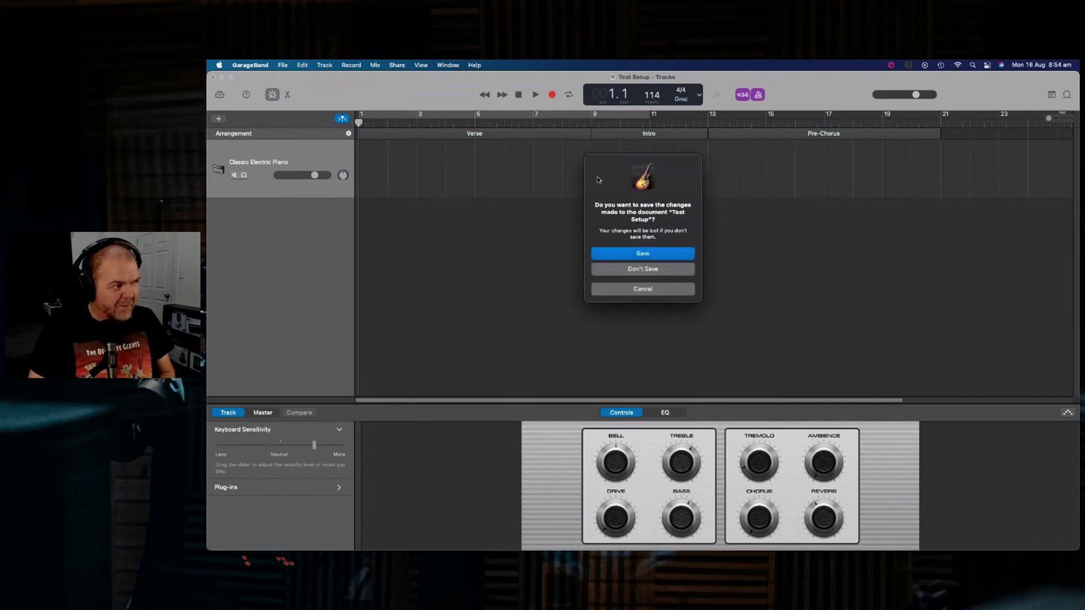
click(664, 258)
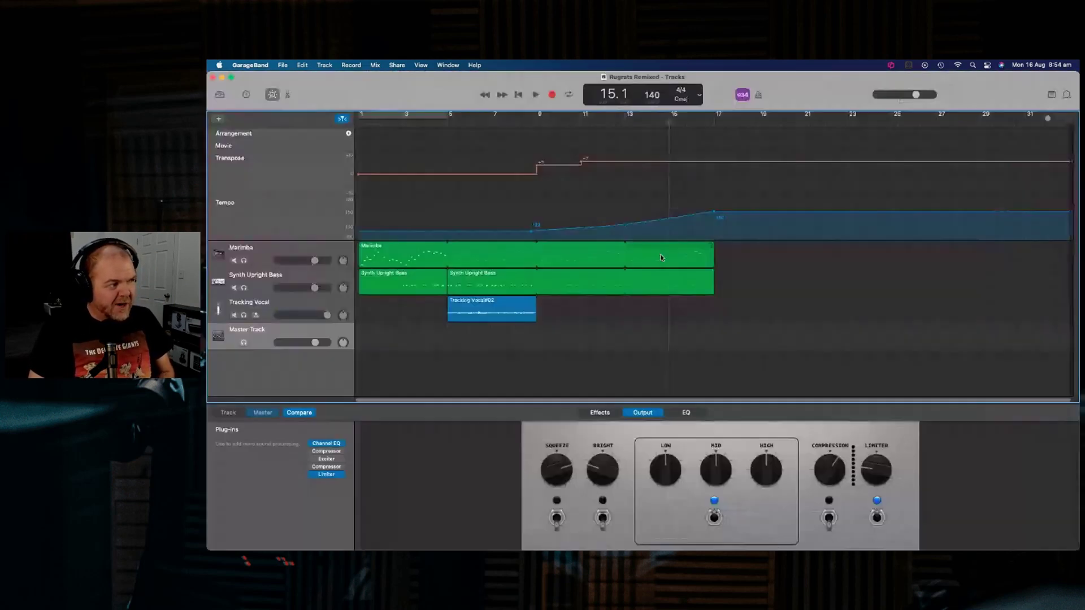
Return the playhead to the song's start and set the Master Track volume to about -0.4 dB
key(Return)
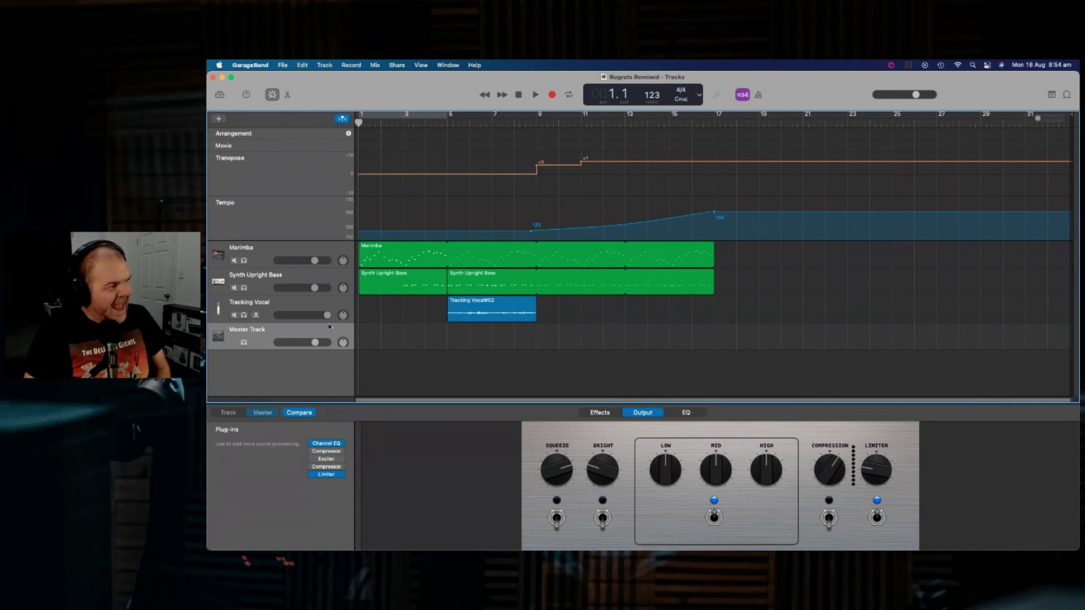
drag(315, 343, 311, 342)
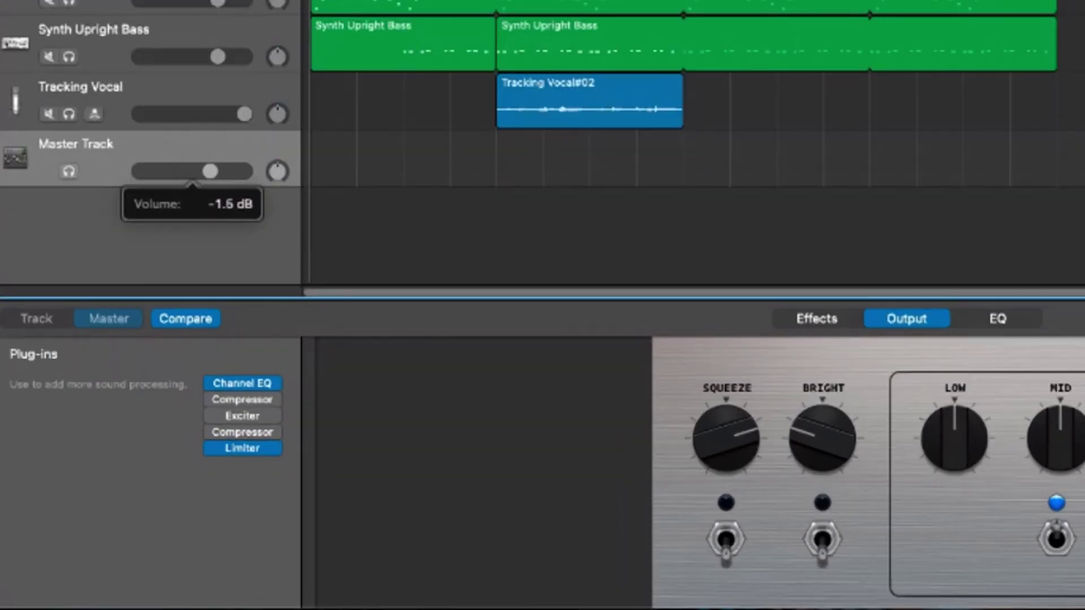
drag(211, 171, 218, 172)
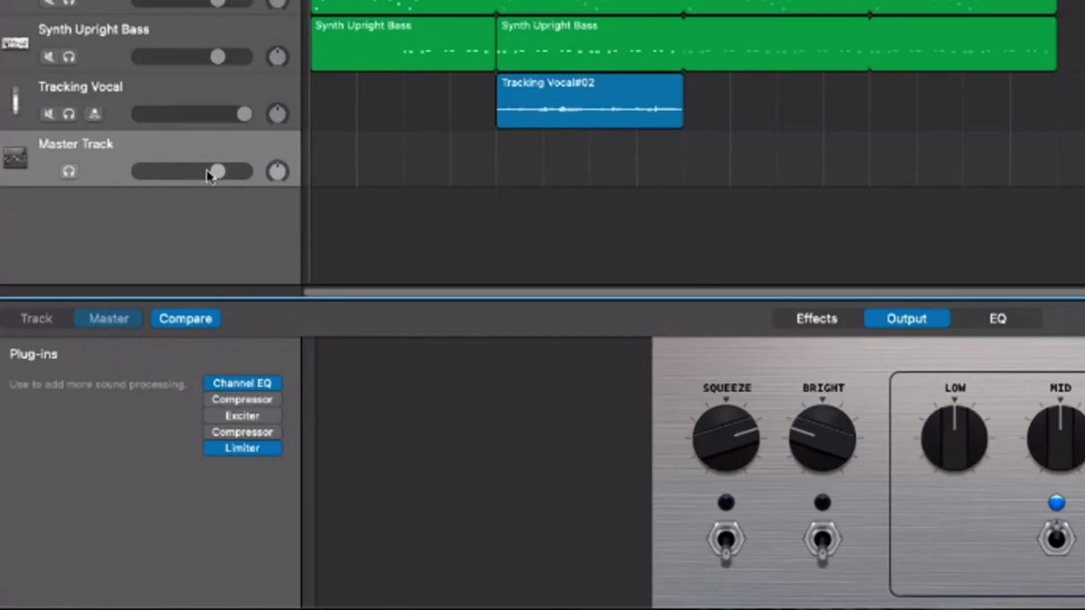
drag(218, 170, 226, 171)
click(69, 172)
click(68, 174)
drag(228, 171, 216, 171)
Pan the Master Track output to -64 and check the pan value by editing it directly
drag(285, 168, 280, 241)
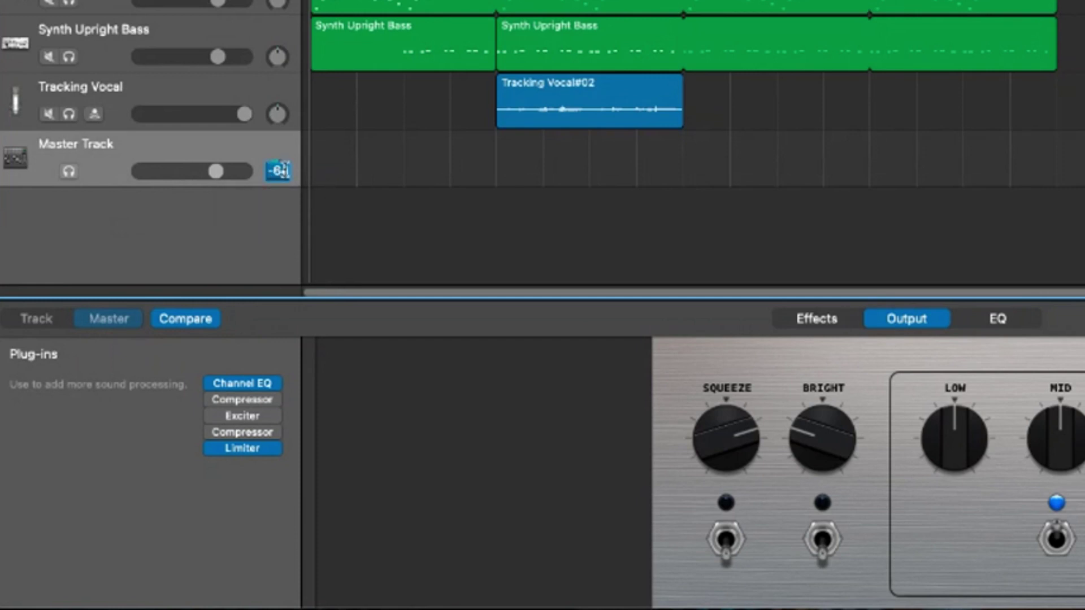
double_click(277, 169)
double_click(280, 174)
key(Return)
double_click(278, 164)
click(320, 161)
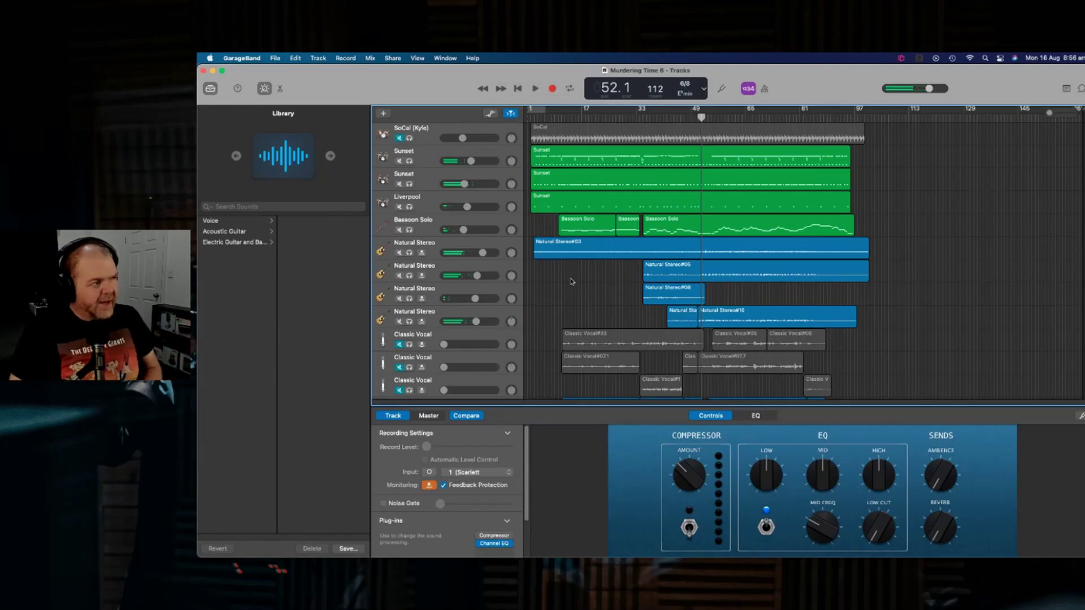
Scroll through the Murdering Time 6 track list, then bring up the Track menu
scroll(571, 281, down, 2)
scroll(571, 281, up, 2)
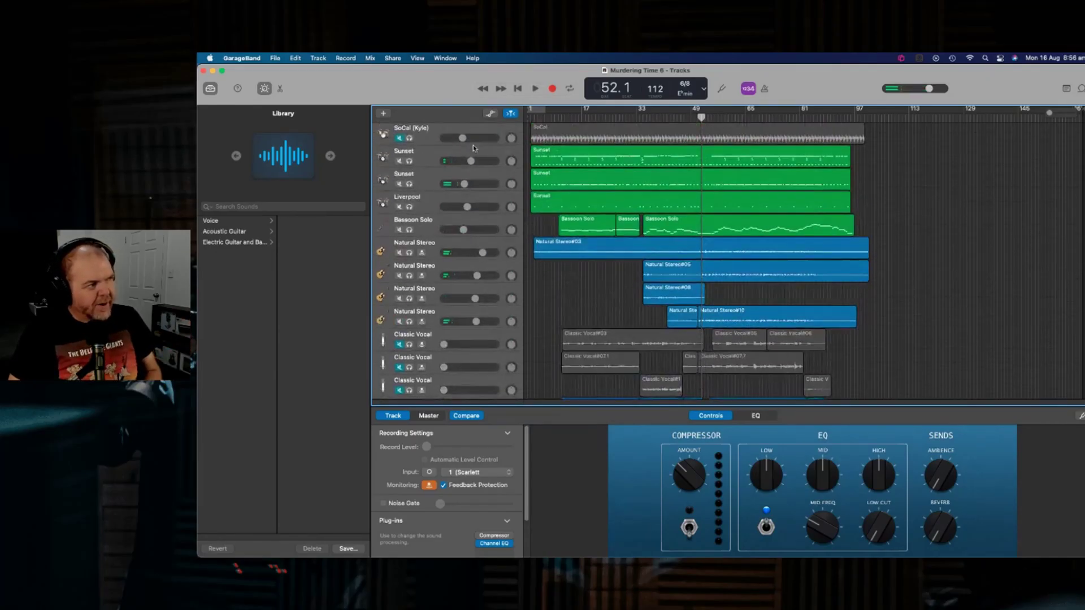
scroll(568, 257, down, 12)
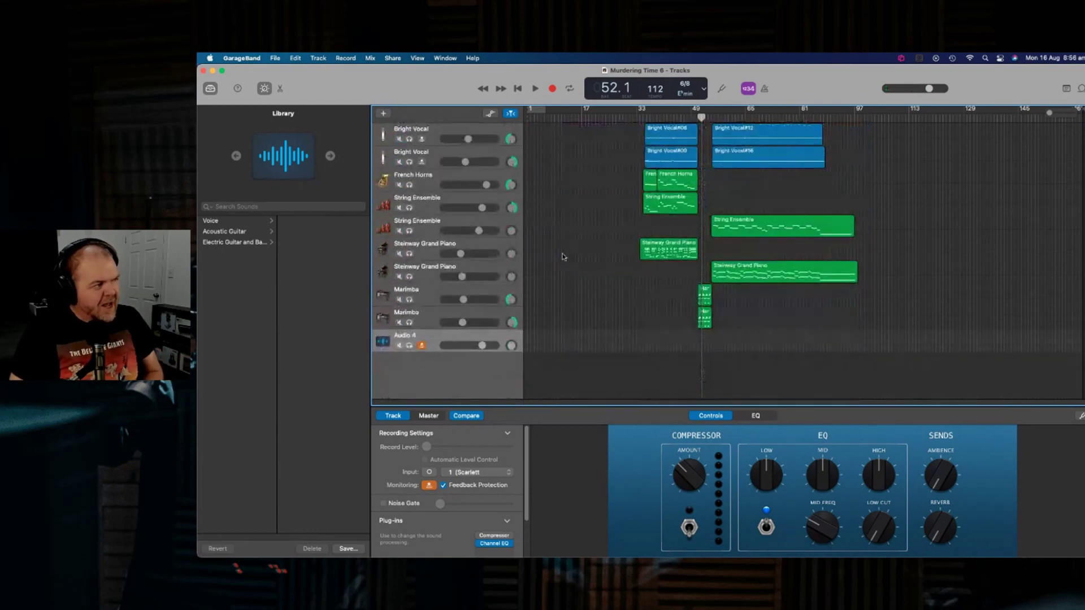
scroll(537, 292, up, 12)
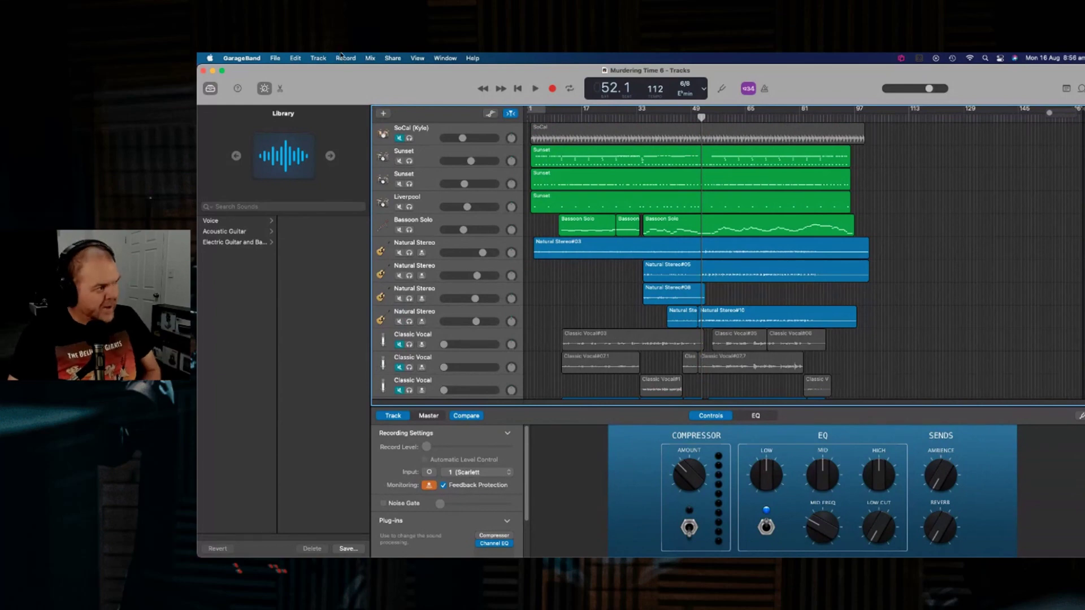
click(318, 58)
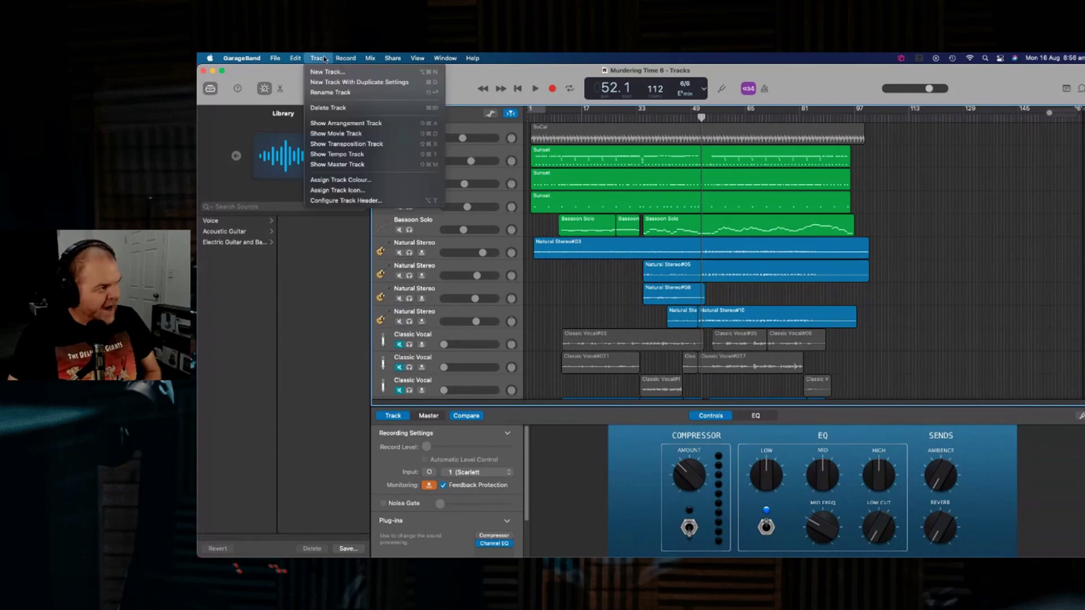
Show the Master Track and lower its volume to -3.1 dB while playing the song
click(380, 165)
scroll(566, 296, down, 10)
click(500, 336)
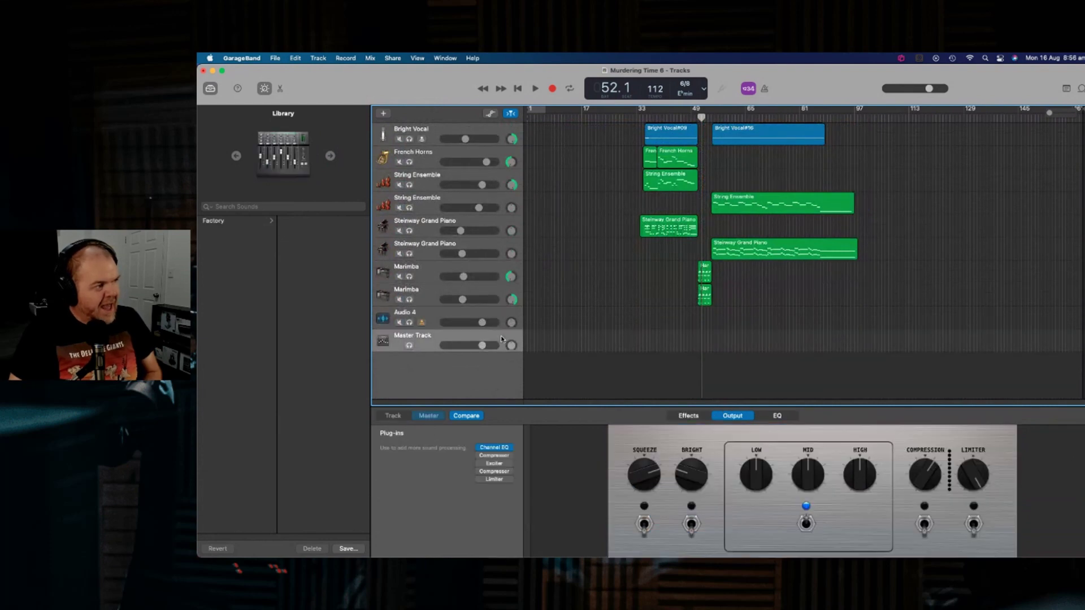
drag(482, 345, 480, 345)
click(535, 89)
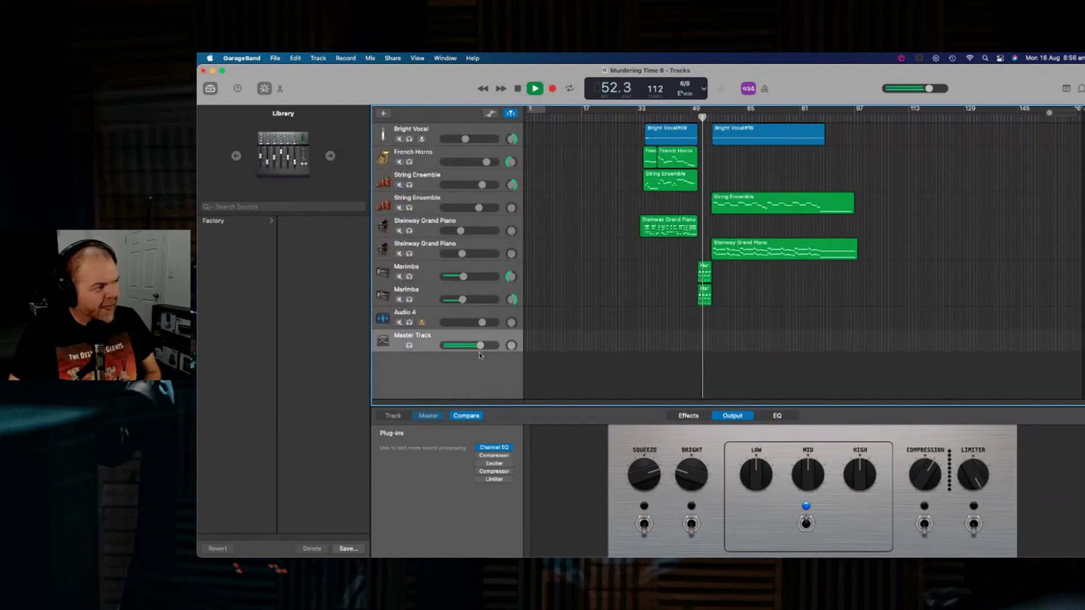
mouse_move(480, 345)
mouse_down()
mouse_move(456, 345)
mouse_move(484, 346)
mouse_up()
click(534, 90)
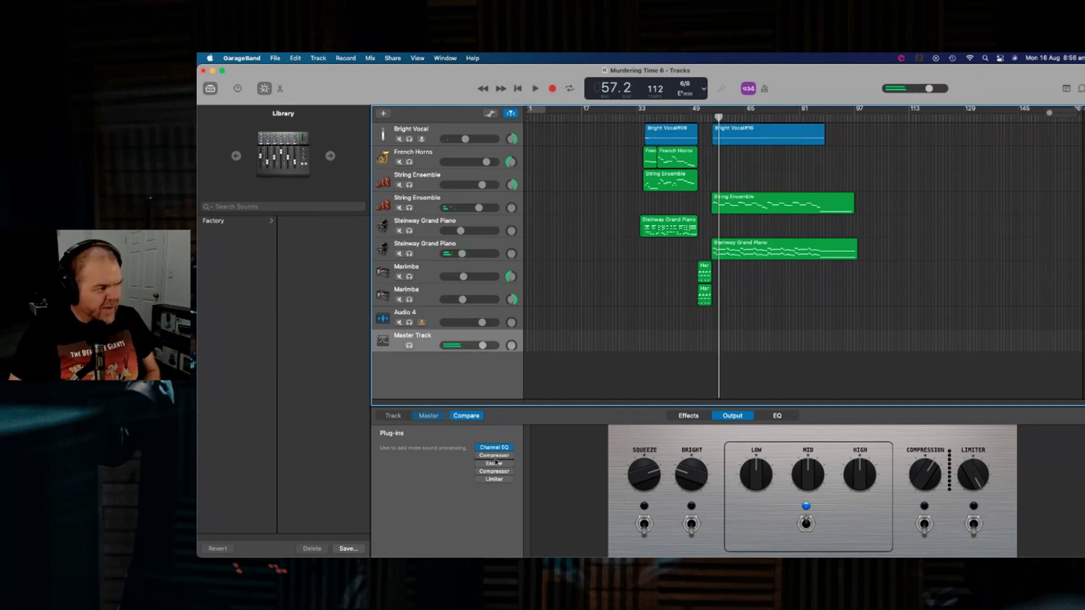
Inspect the Master Track's Limiter window (+9.0 dB gain, -0.5 dB output), then close it
mouse_move(502, 479)
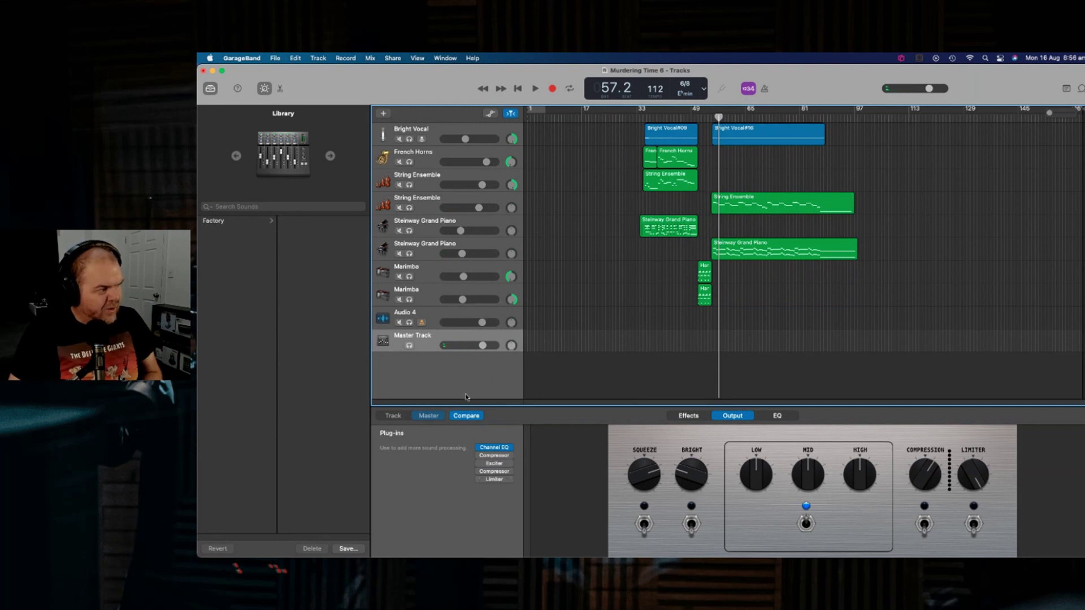
click(498, 480)
click(501, 481)
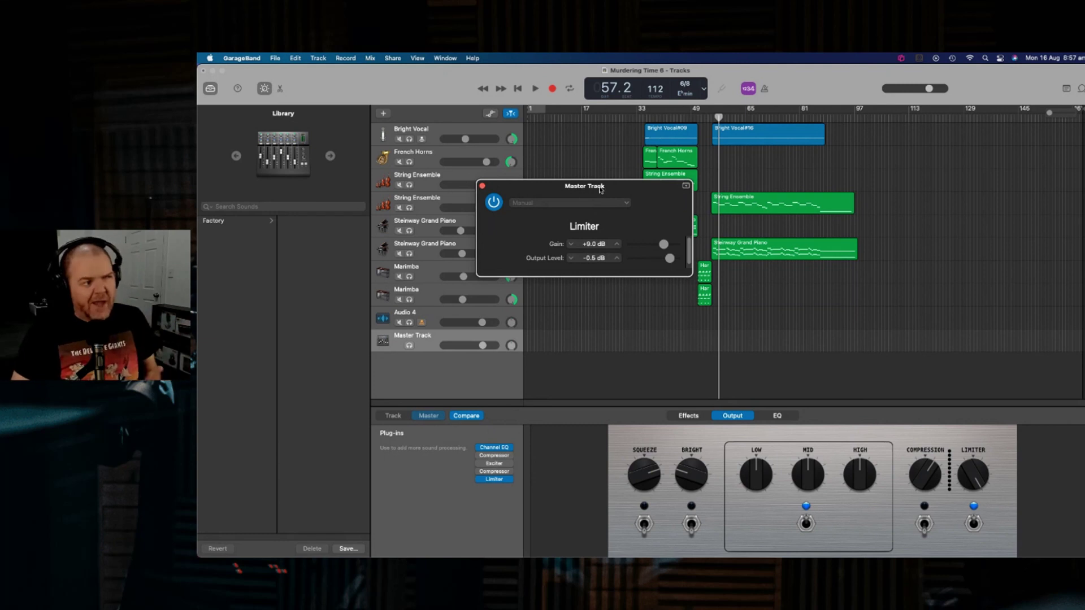
drag(605, 191, 667, 206)
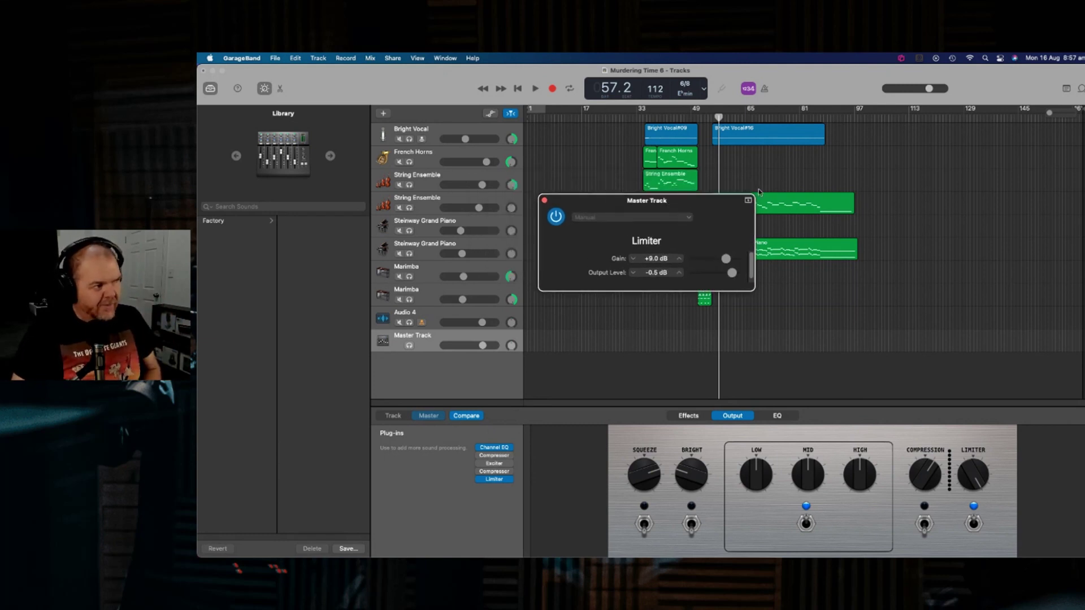
click(545, 201)
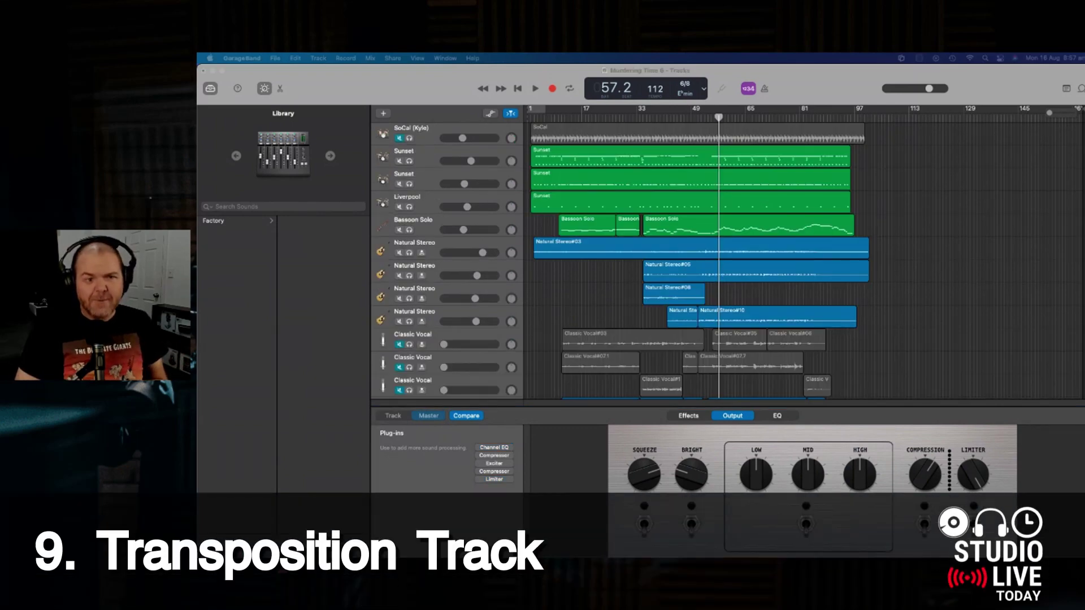
Show the Transposition track, move the playhead to bar 45, and select the Natural Stereo#03 region
click(319, 59)
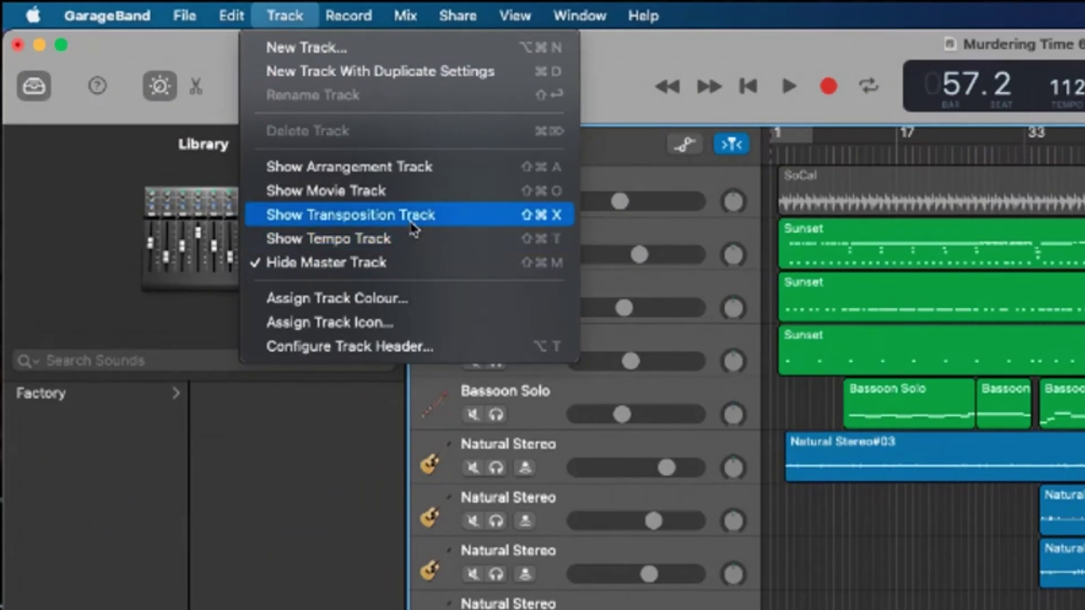
click(413, 215)
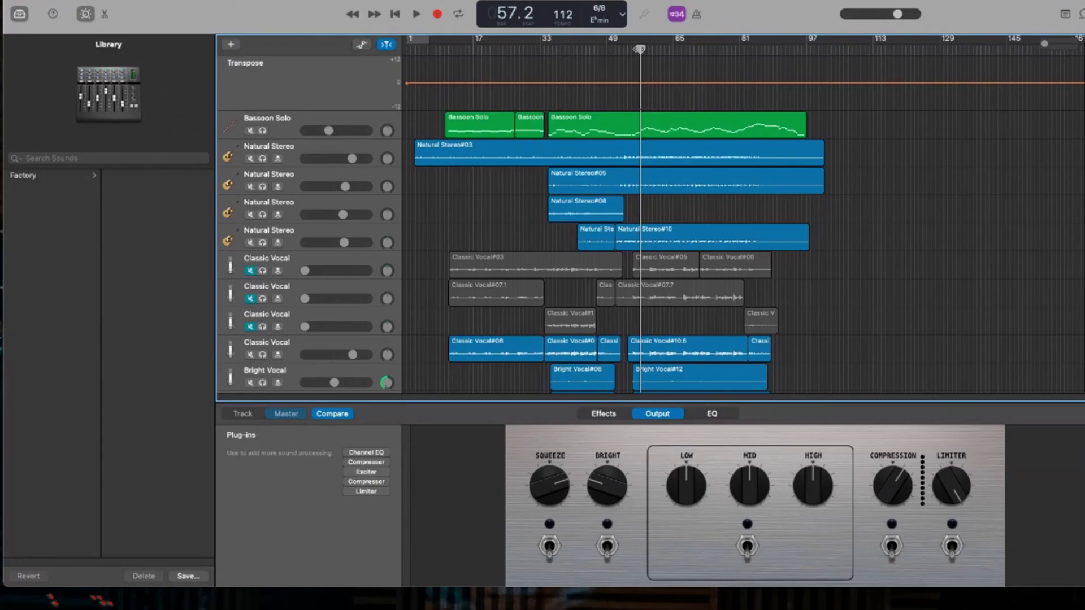
drag(639, 50, 547, 50)
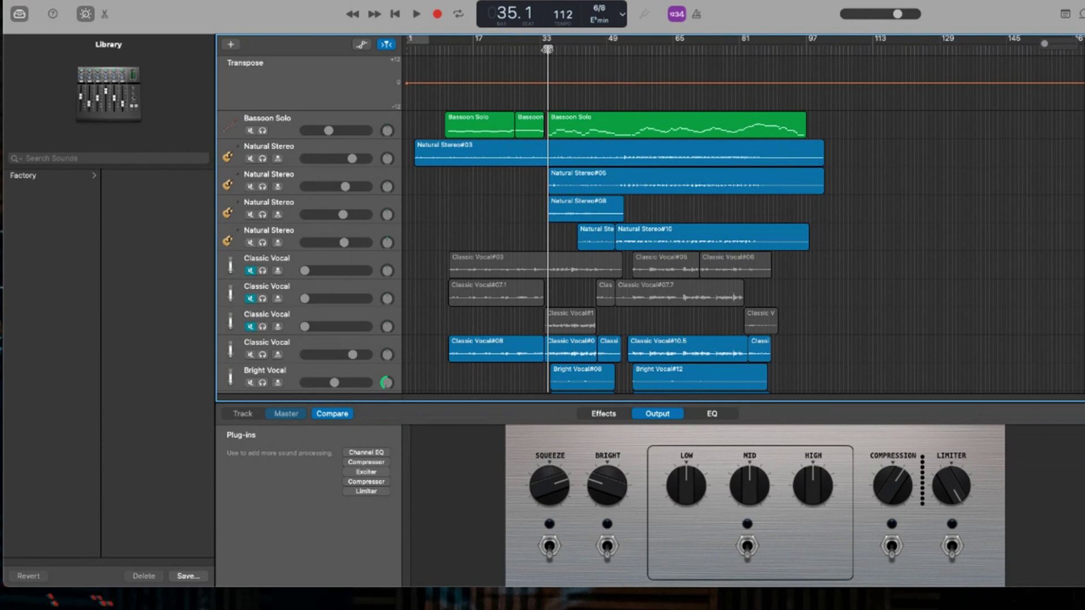
click(587, 185)
click(571, 161)
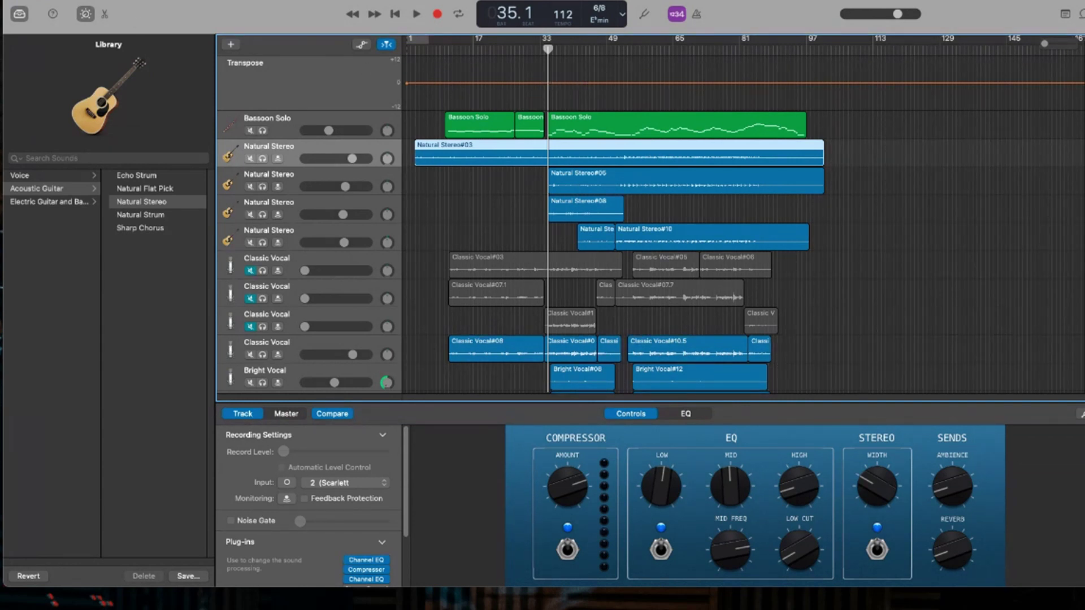
Show the Tempo track and add a point near bar 40, ramping tempo from 112 to 125 BPM
right_click(223, 96)
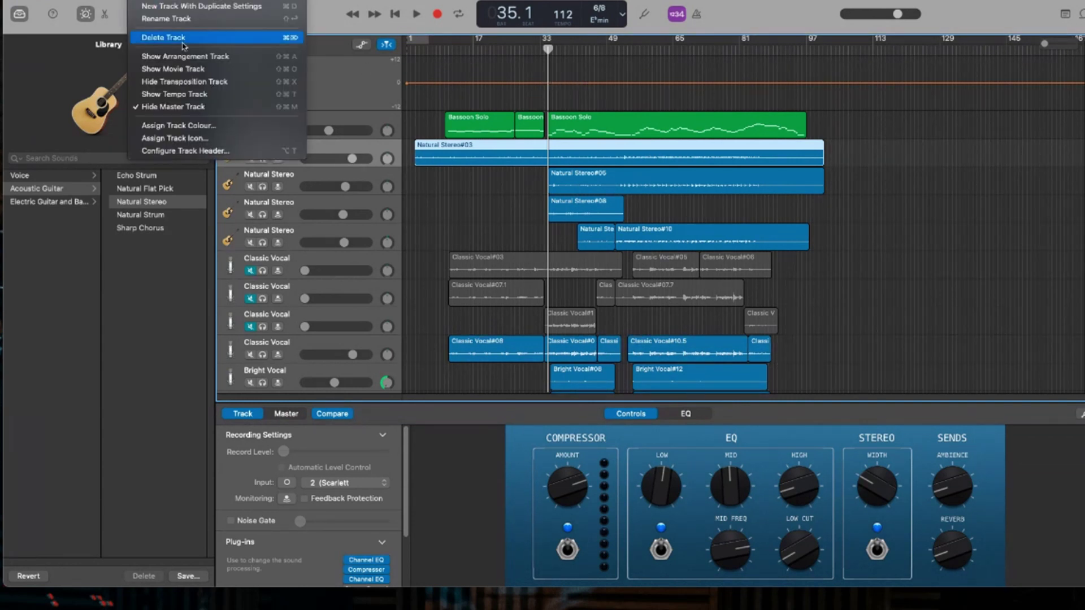
click(222, 96)
scroll(222, 101, down, 4)
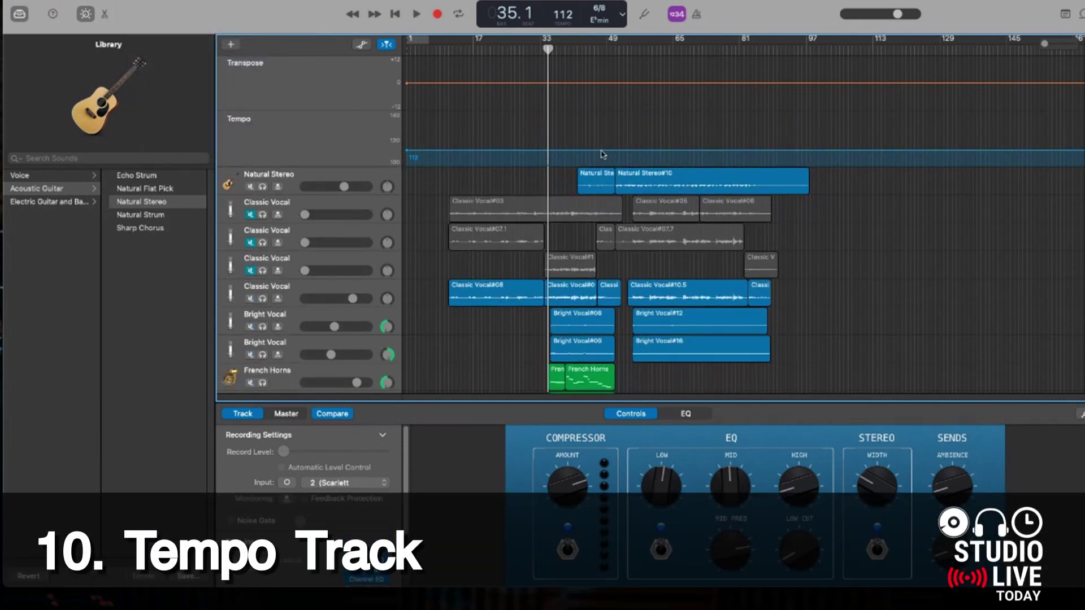
click(576, 150)
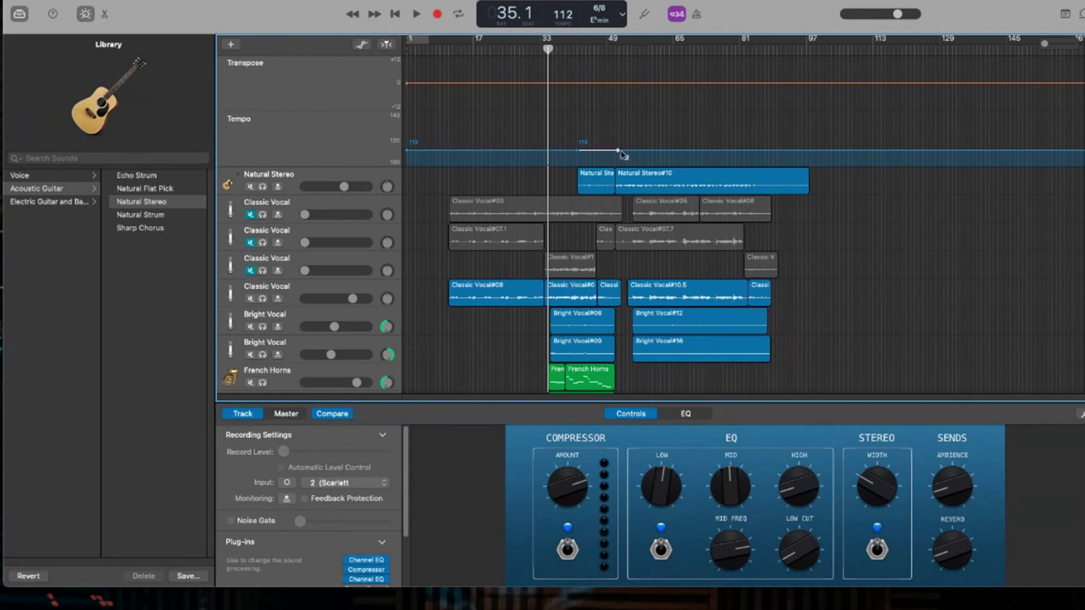
mouse_move(619, 155)
mouse_down()
mouse_move(617, 136)
mouse_move(599, 148)
mouse_up()
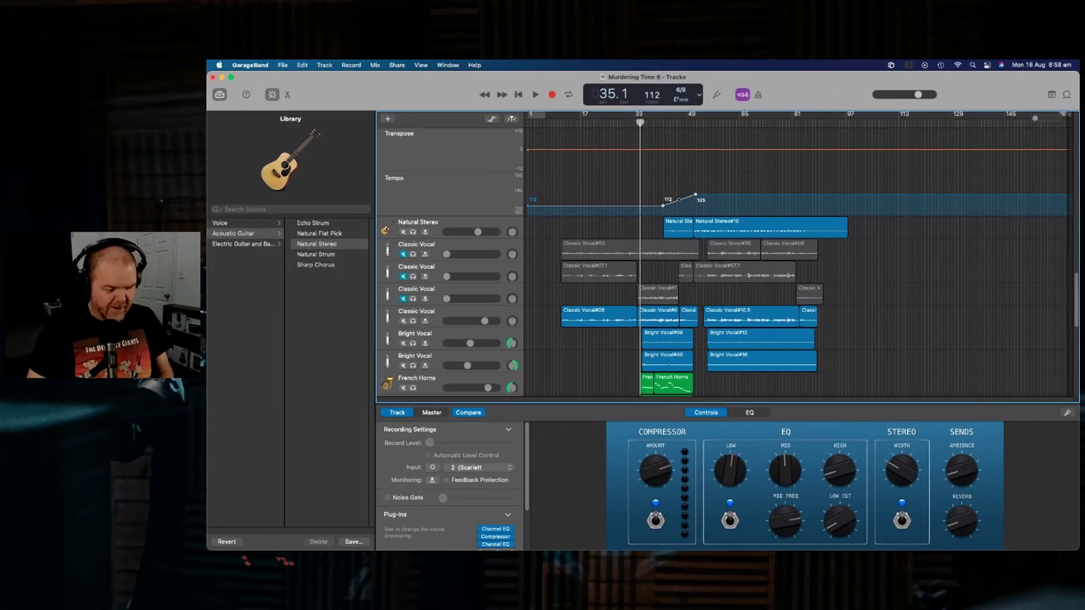
Undo the tempo ramp with Command-Z and scroll the track list back up
key(super+z)
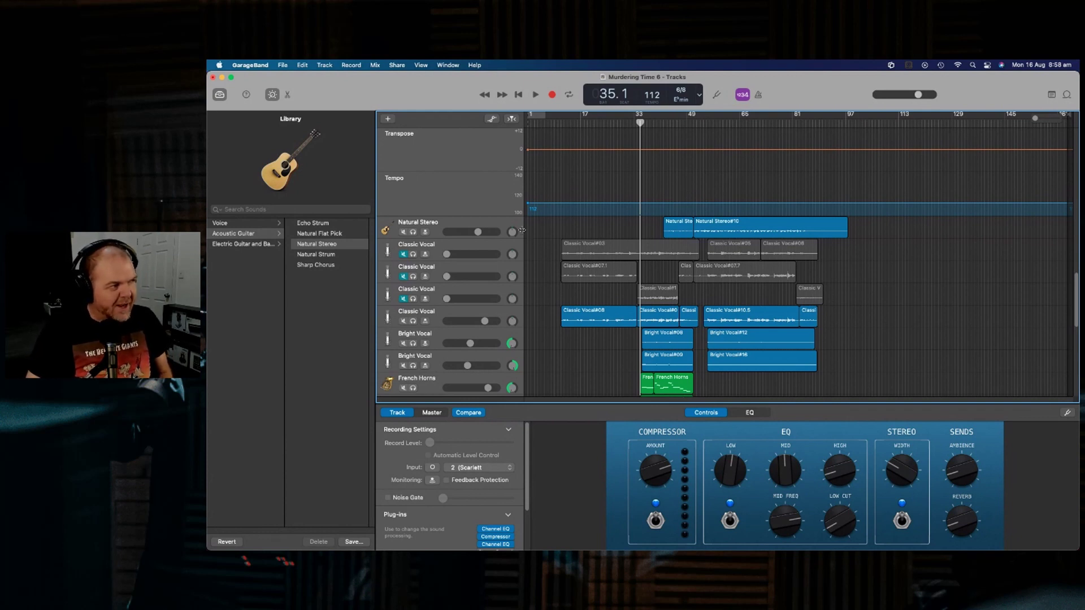
scroll(522, 230, up, 10)
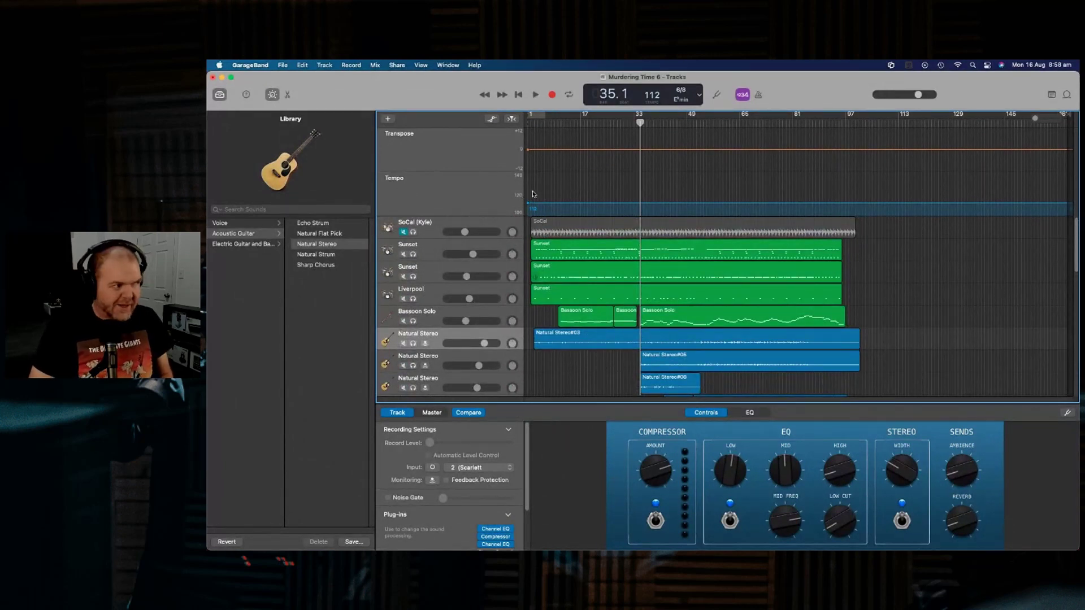
Reveal the Arrangement and Movie global tracks above Transpose and Tempo
click(325, 65)
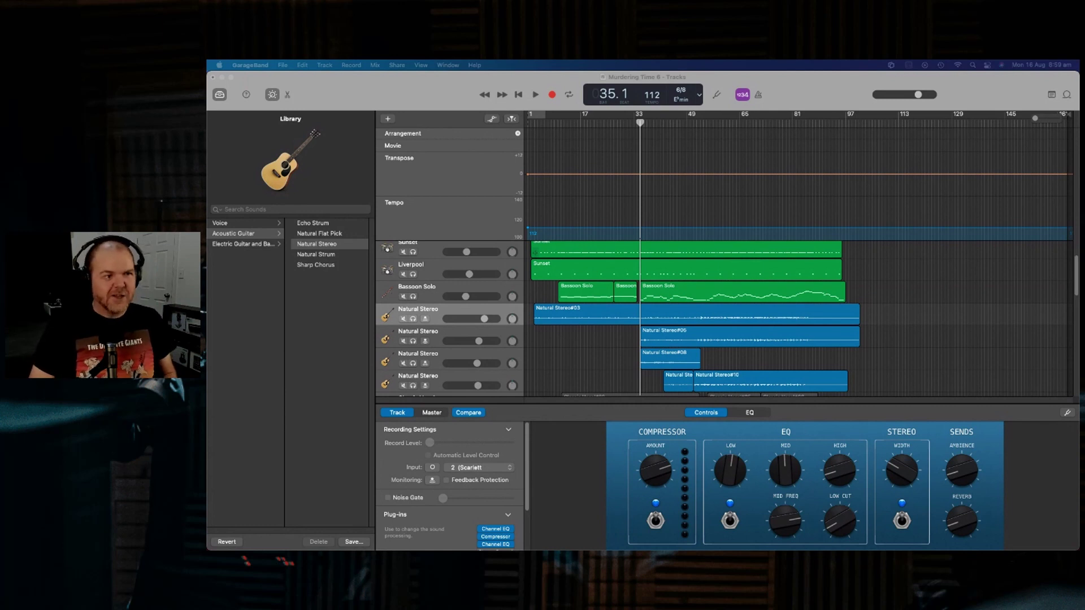
scroll(701, 215, down, 4)
scroll(701, 214, up, 6)
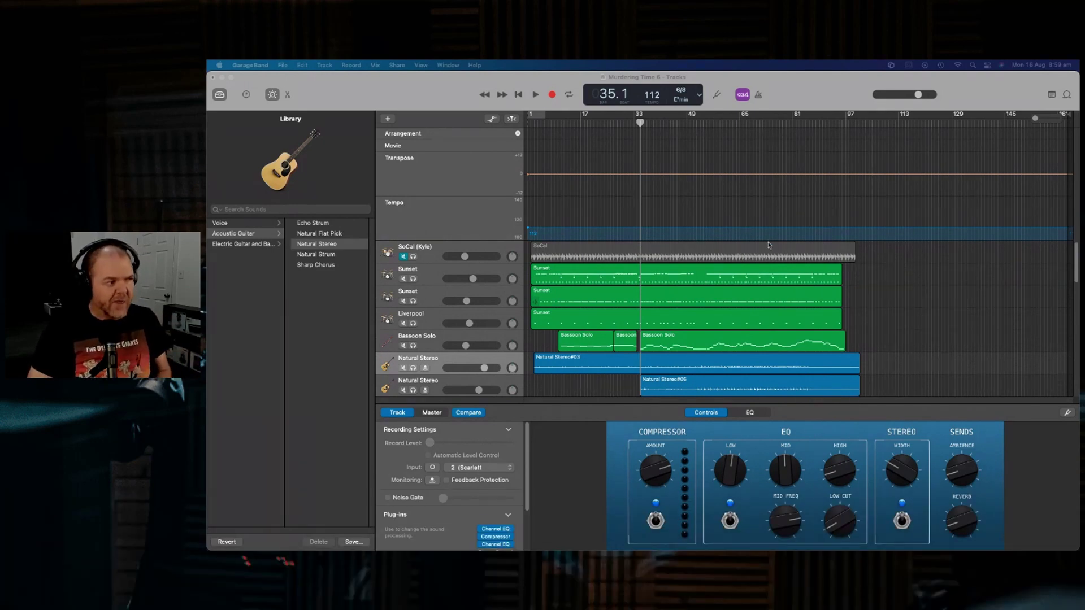
scroll(775, 264, down, 3)
scroll(774, 264, up, 3)
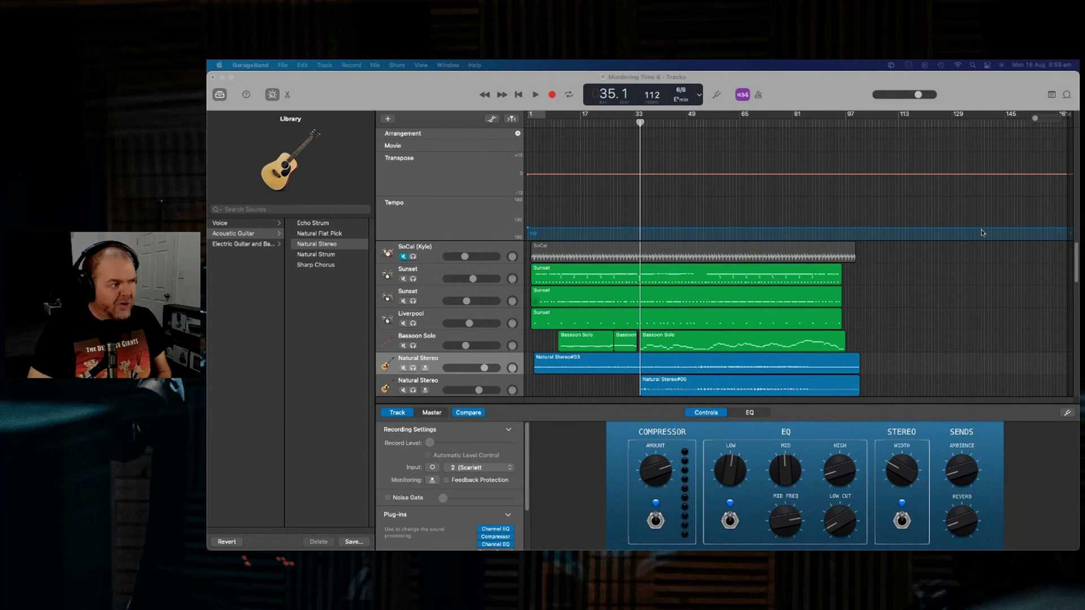
Zoom the timeline in and move the playhead to bar 73, then bar 72
click(938, 280)
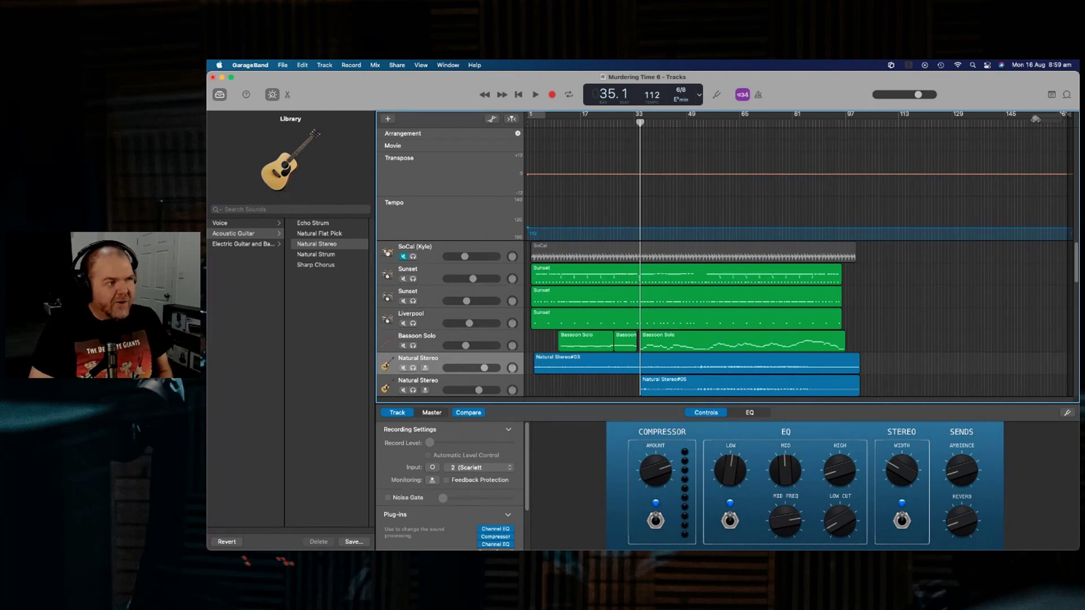
drag(1036, 119, 1034, 119)
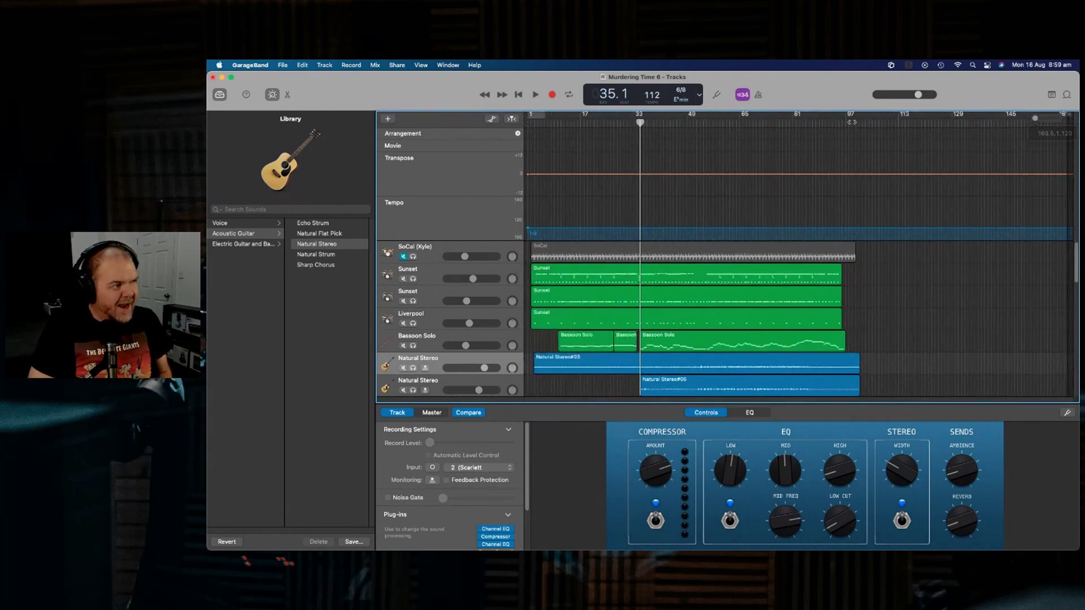
drag(850, 122, 776, 122)
drag(1038, 120, 1035, 118)
mouse_move(776, 123)
mouse_down()
mouse_move(528, 123)
mouse_move(763, 123)
mouse_up()
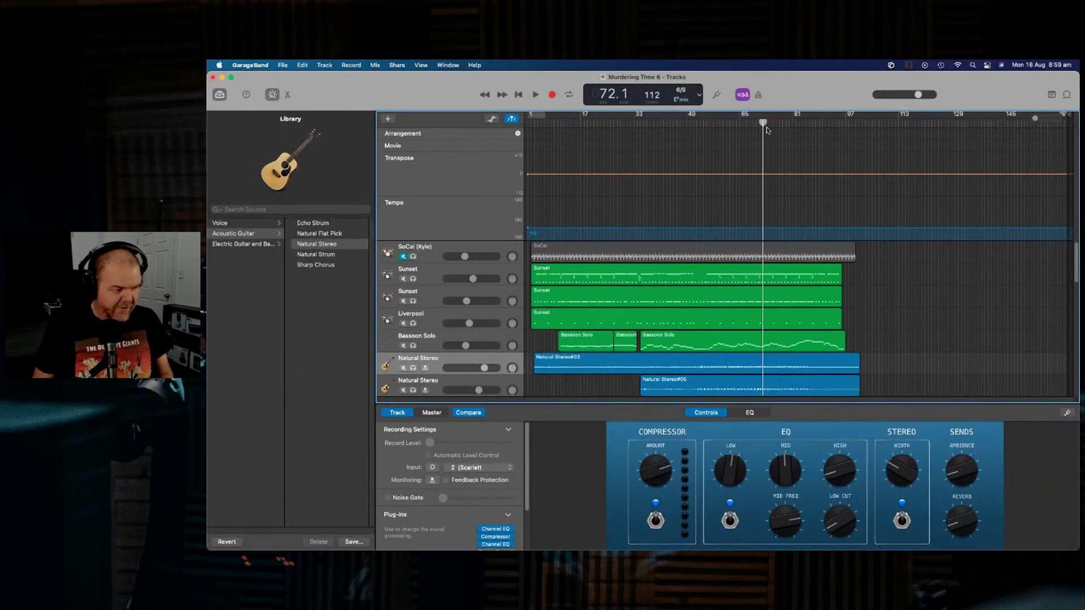
Zoom the timeline in to sub-beat detail at bar 72, then back out to the whole song
key(super+Right)
key(super+Left)
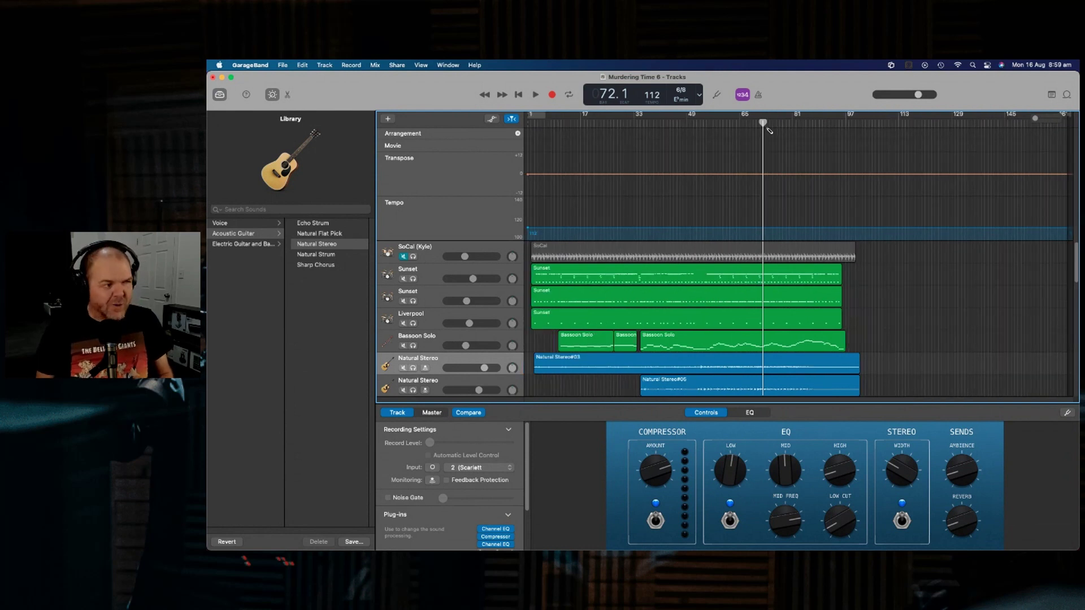
key(super+Right)
key(super+Left)
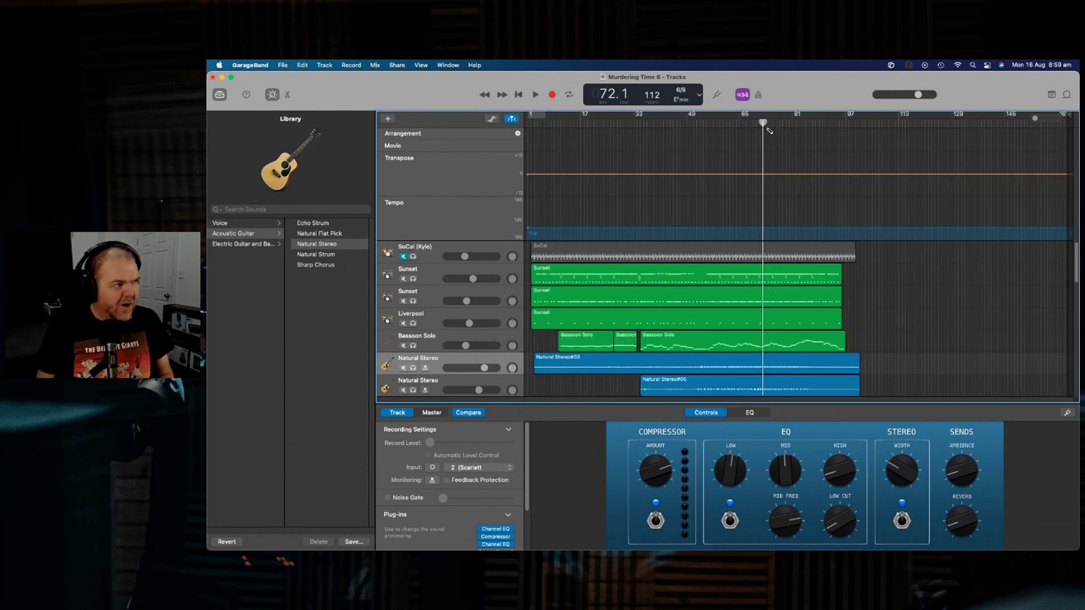
key(super+Right)
key(super+Right)
key(super+Right)
key(super+Right)
key(super+Right)
key(super+Right)
key(super+Right)
key(super+Right)
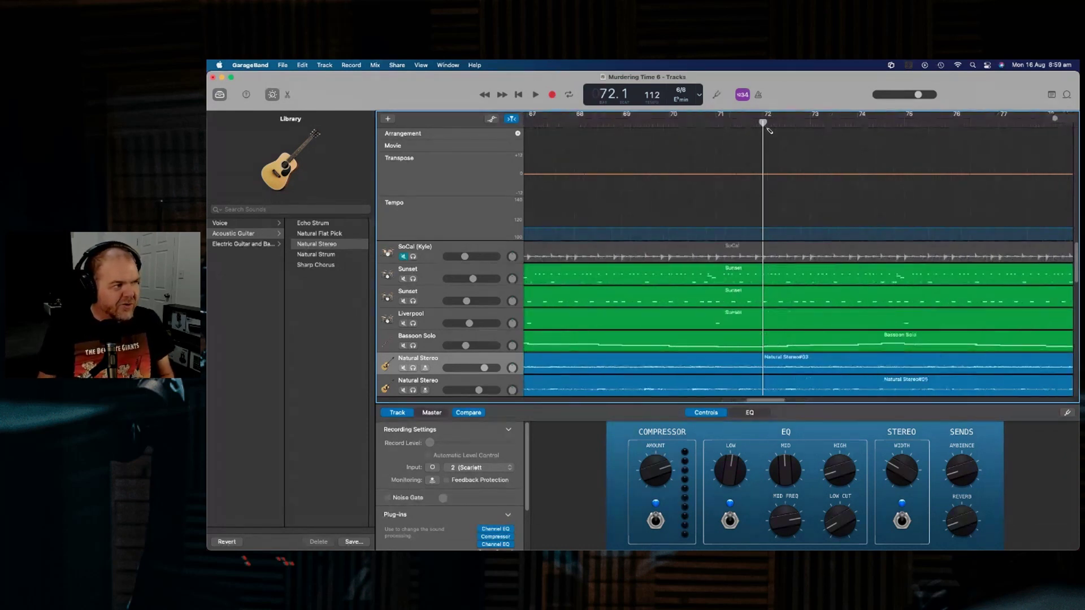
key(super+Right)
key(super+Right)
key(super+Right)
key(super+Right)
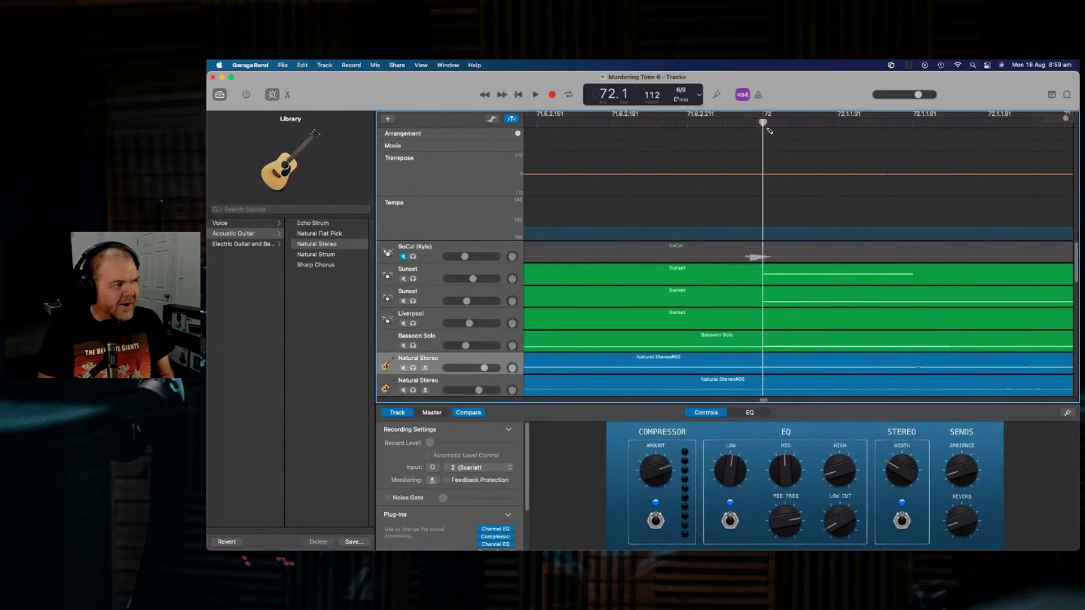
key(super+Right)
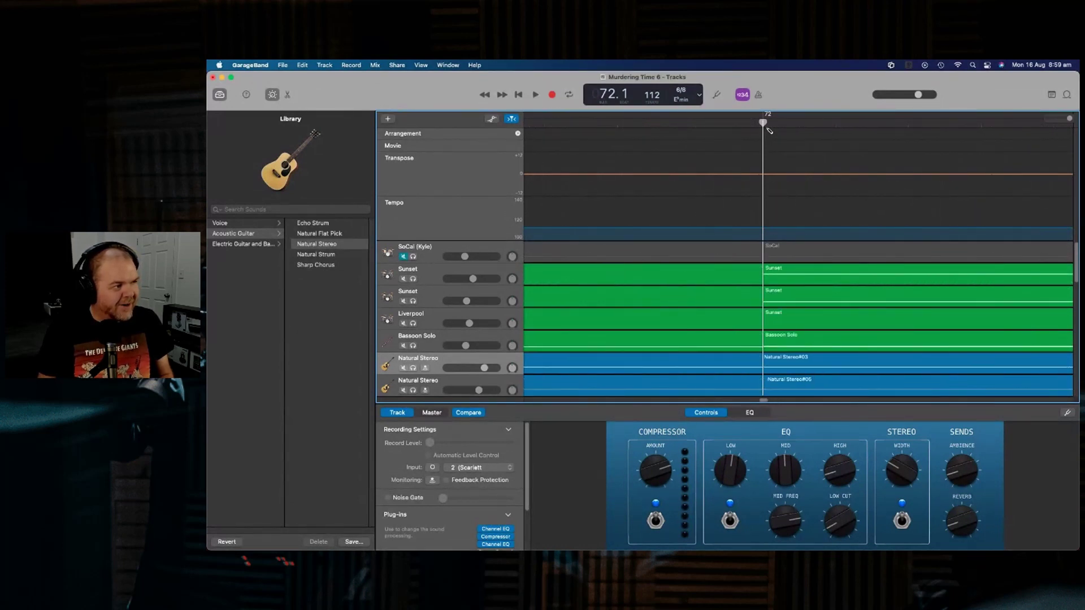
key(super+Left)
key(super+Left)
key(super+Left)
key(super+Left)
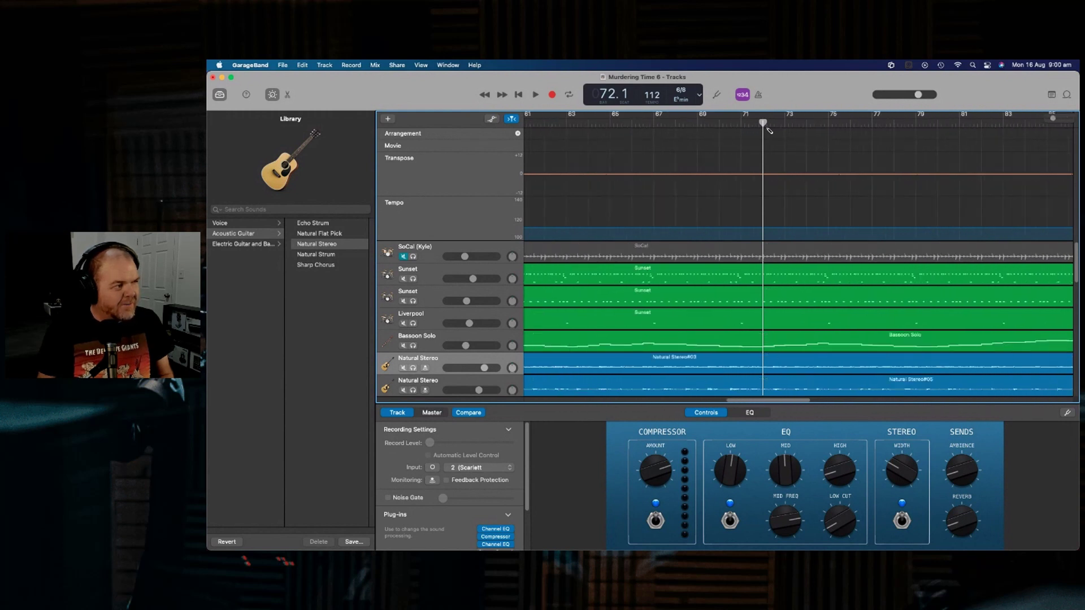
key(super+Left)
key(super+Left)
key(super+Left)
key(super+Left)
key(super+Left)
key(super+Left)
key(super+Right)
key(super+Right)
key(super+Right)
key(super+Right)
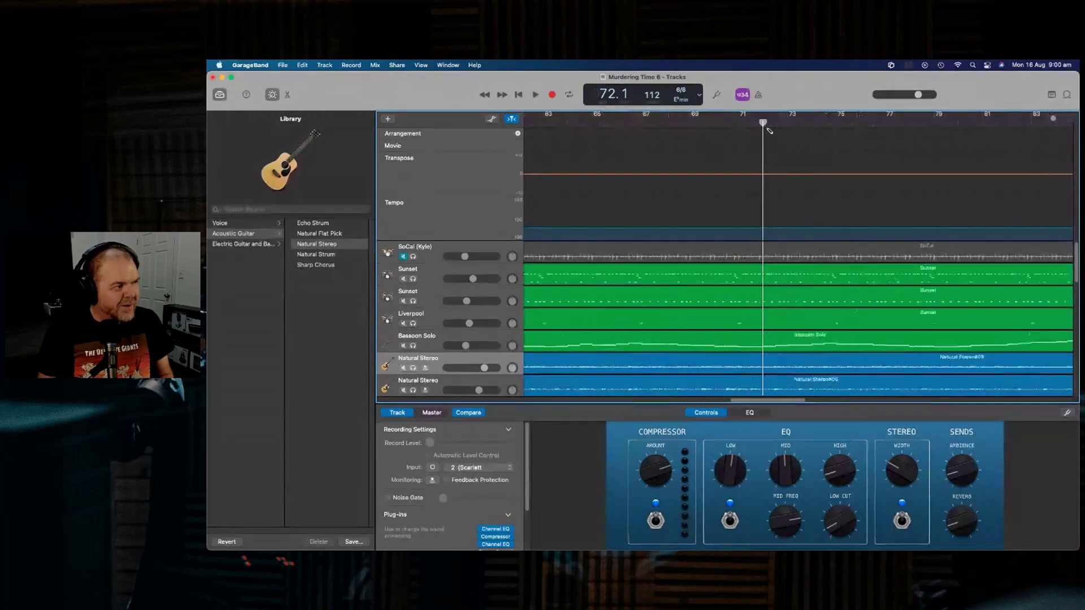
key(super+Left)
key(super+Left)
key(super+Left)
key(super+Left)
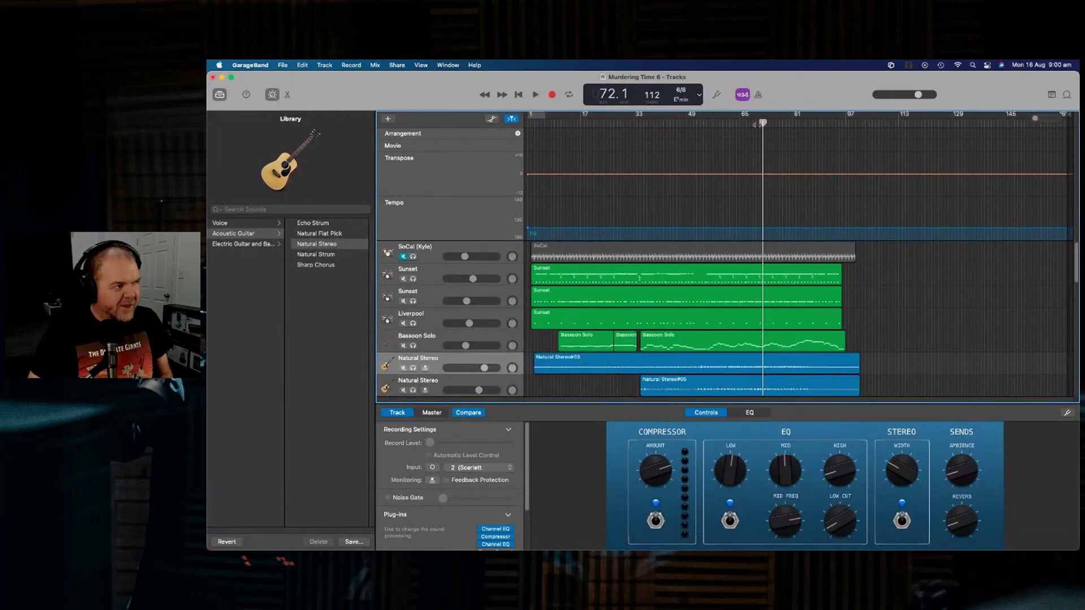
Move the playhead back to bar 27, keeping the whole song in view
drag(755, 125, 614, 144)
scroll(616, 299, down, 5)
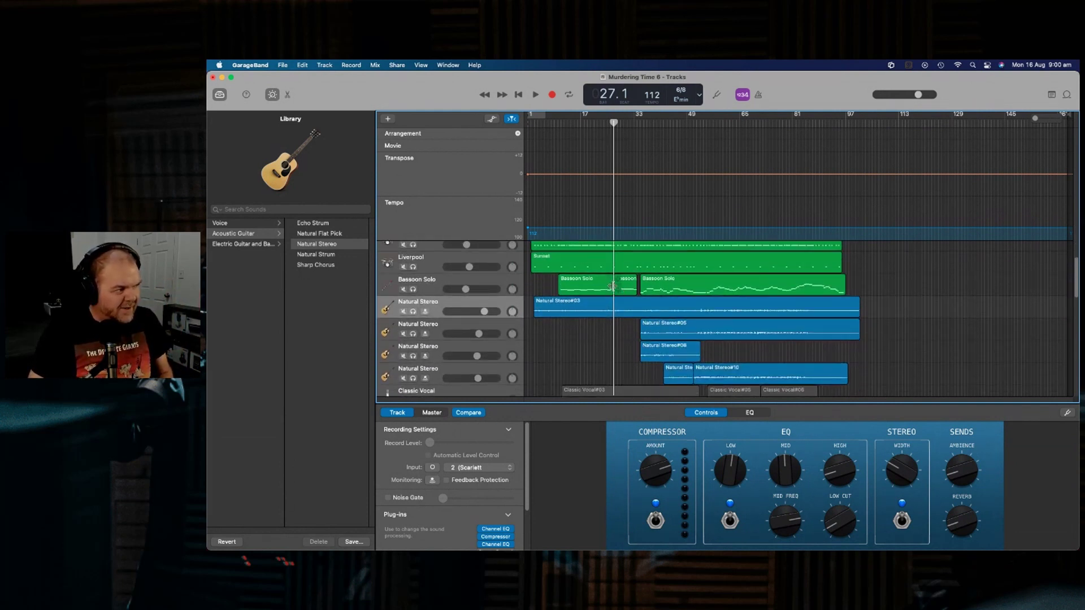
click(1040, 120)
drag(1050, 120, 1035, 120)
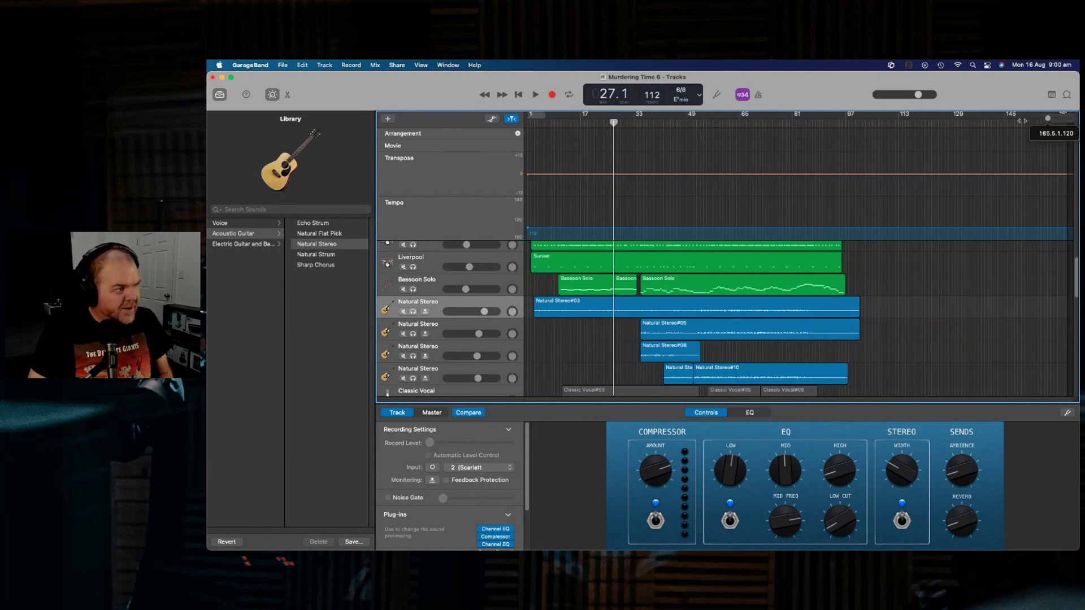
Zoom in around bar 27, select the Bassoon Solo track, then zoom out to the whole song
key(super+Right)
key(super+Right)
key(super+Right)
key(super+Right)
key(super+Right)
key(super+Right)
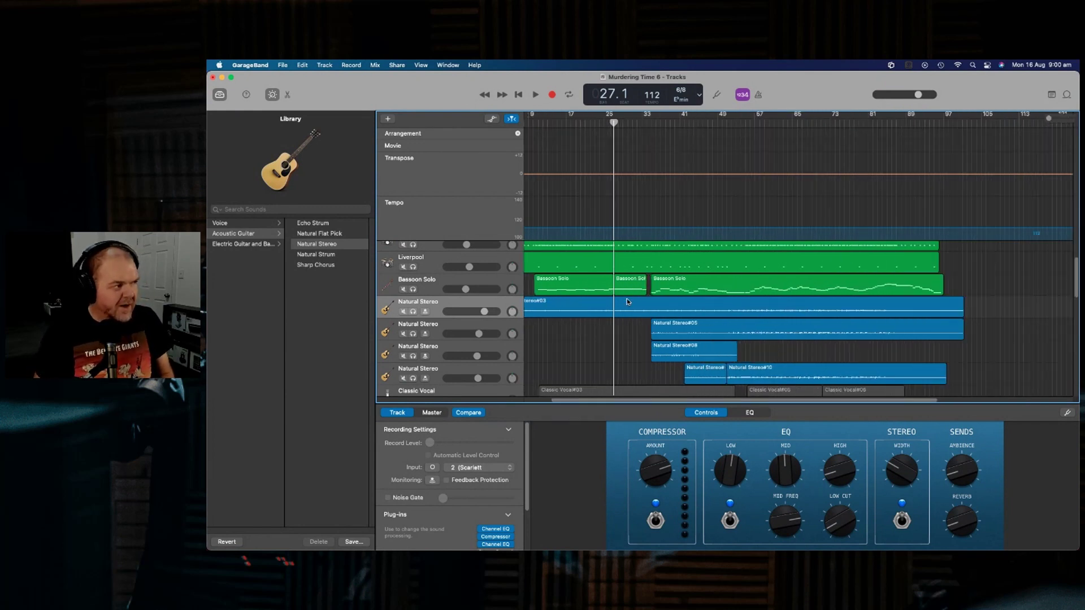
key(super+Right)
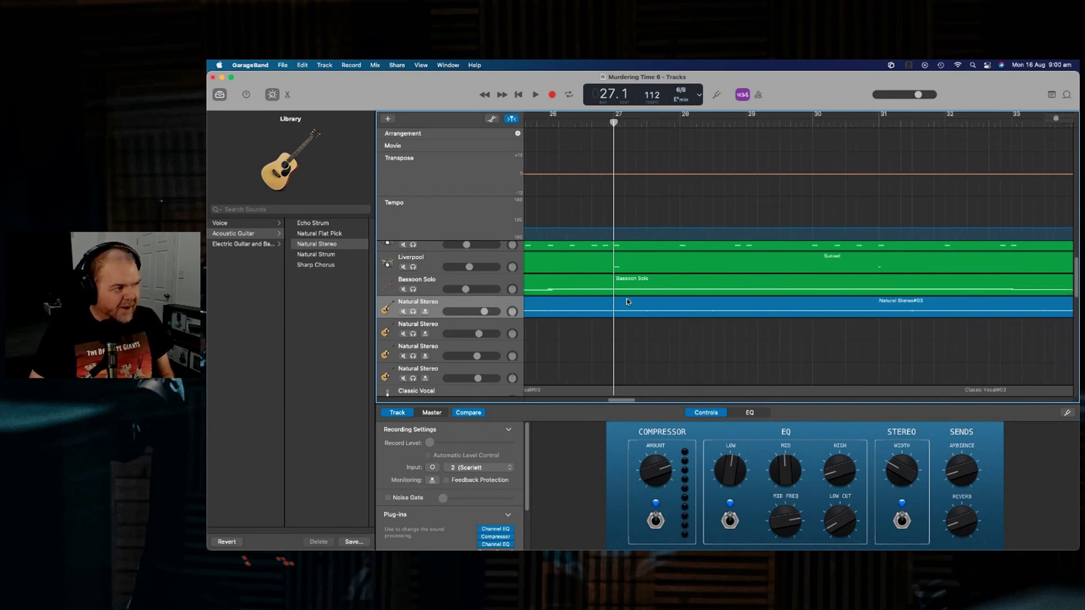
click(626, 282)
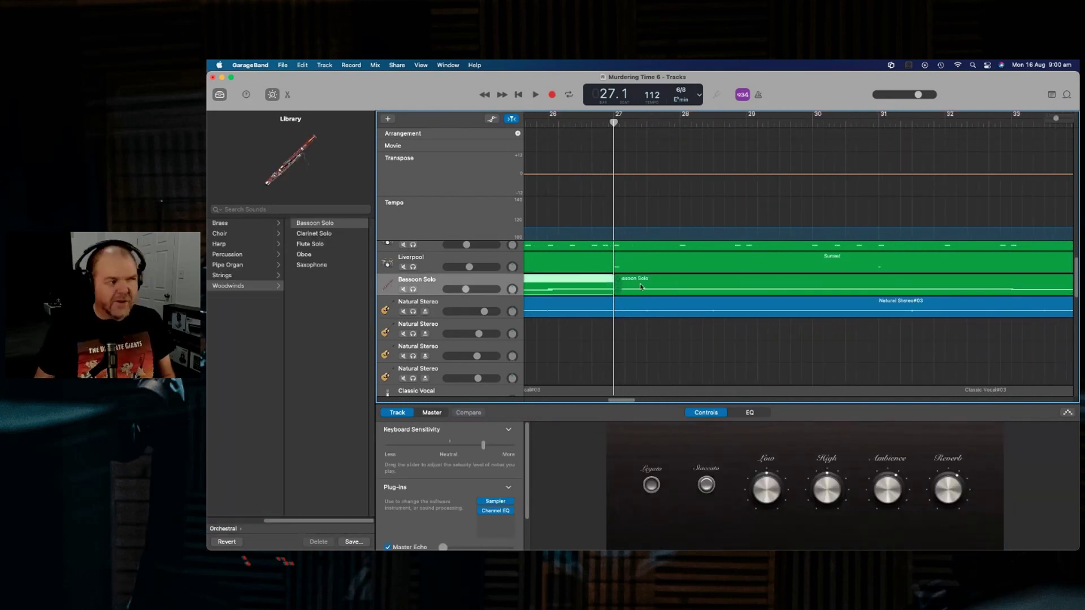
key(super+Left)
key(super+Left)
key(super+Left)
key(super+Left)
key(super+Left)
key(super+Left)
key(super+Left)
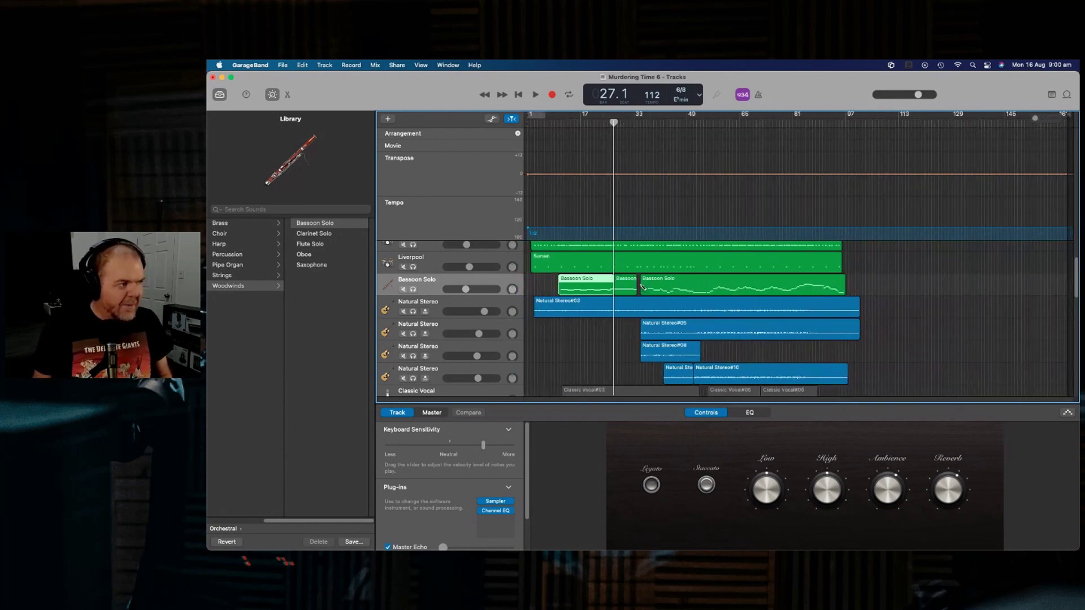